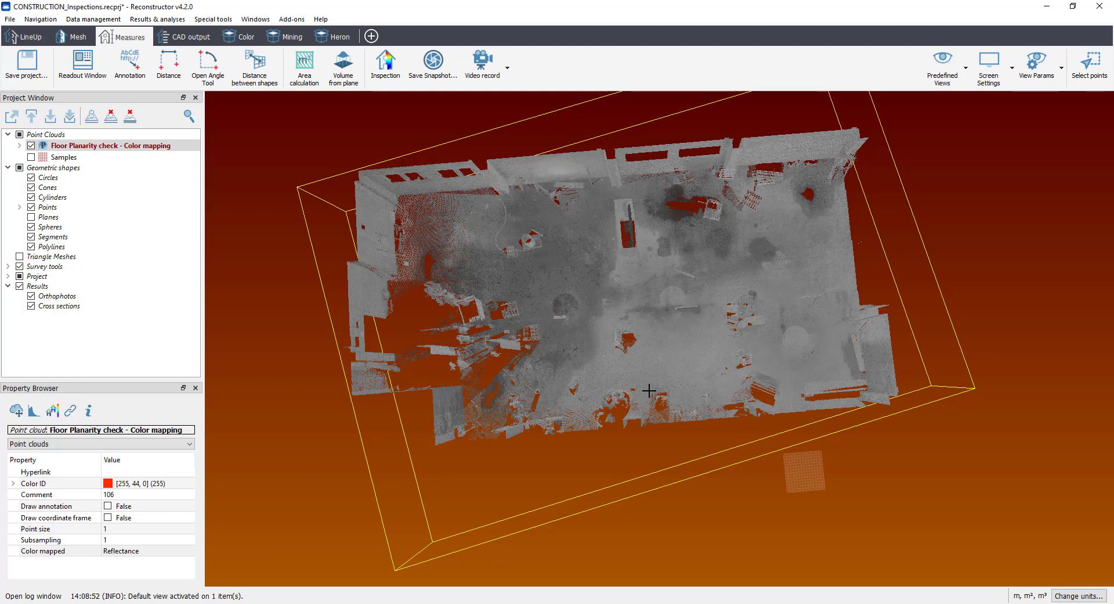
Step: Set the point cloud's predefined view to Map view so the building is seen from above
drag(636, 350, 632, 370)
click(943, 64)
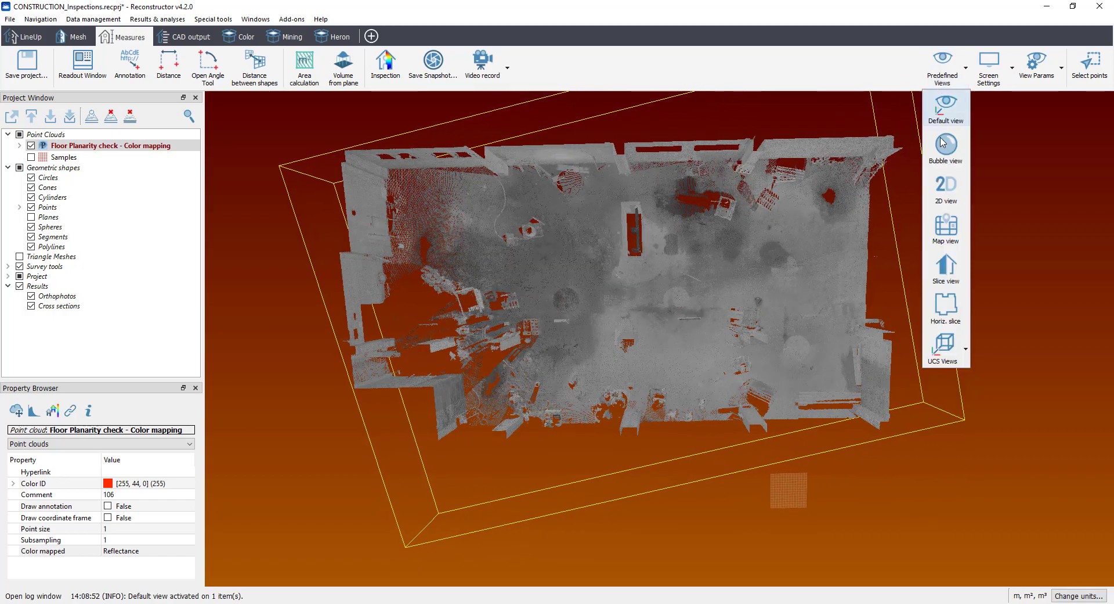
click(946, 227)
drag(708, 373, 585, 366)
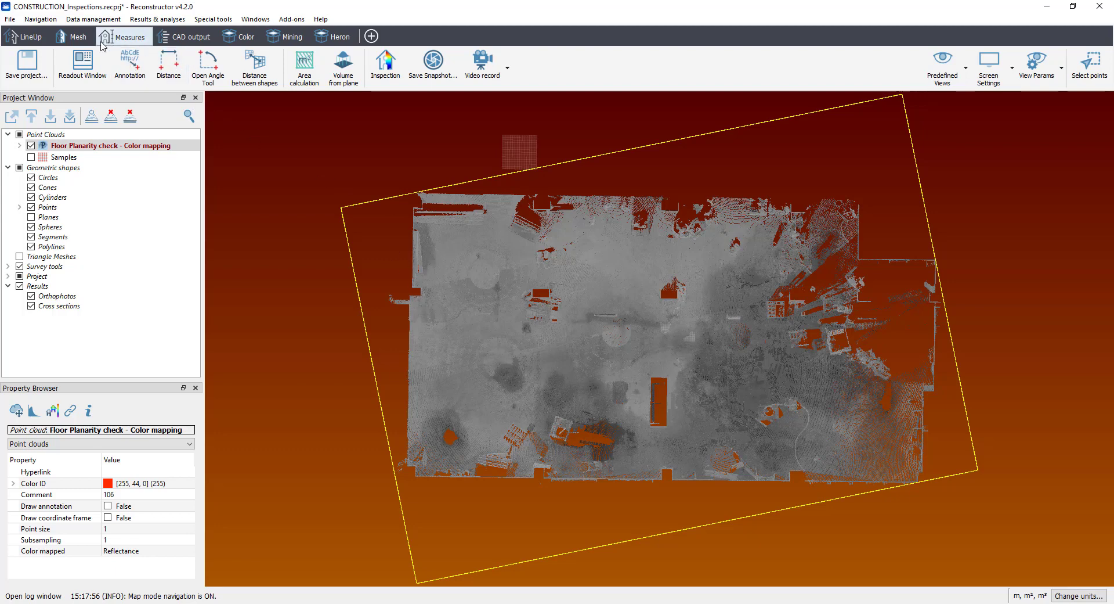
Step: Create a new plane and name it "Floor plane - planarity check"
click(73, 37)
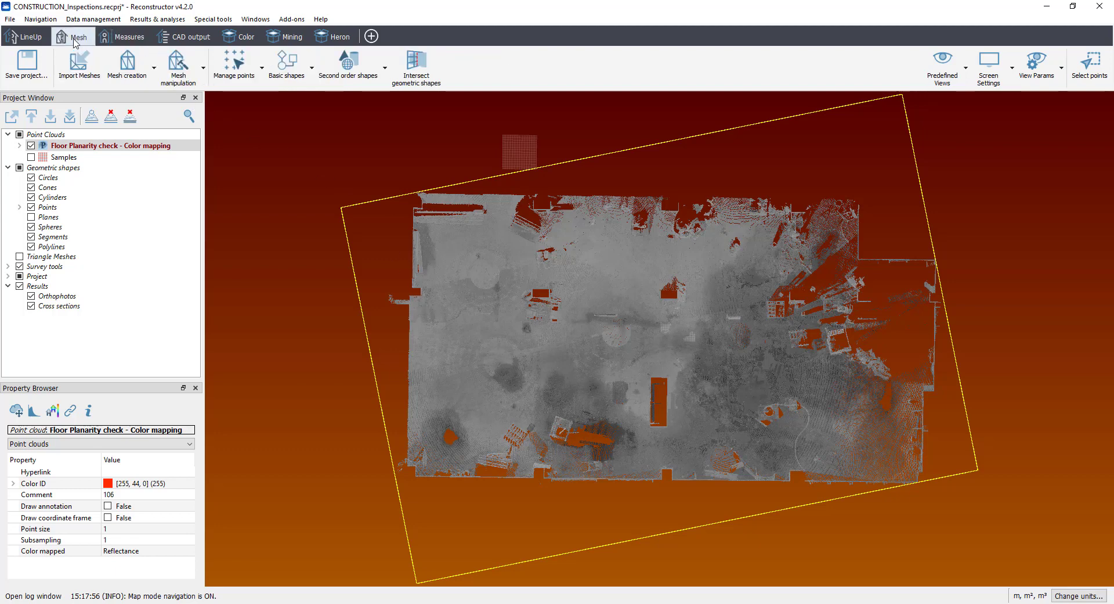
click(288, 63)
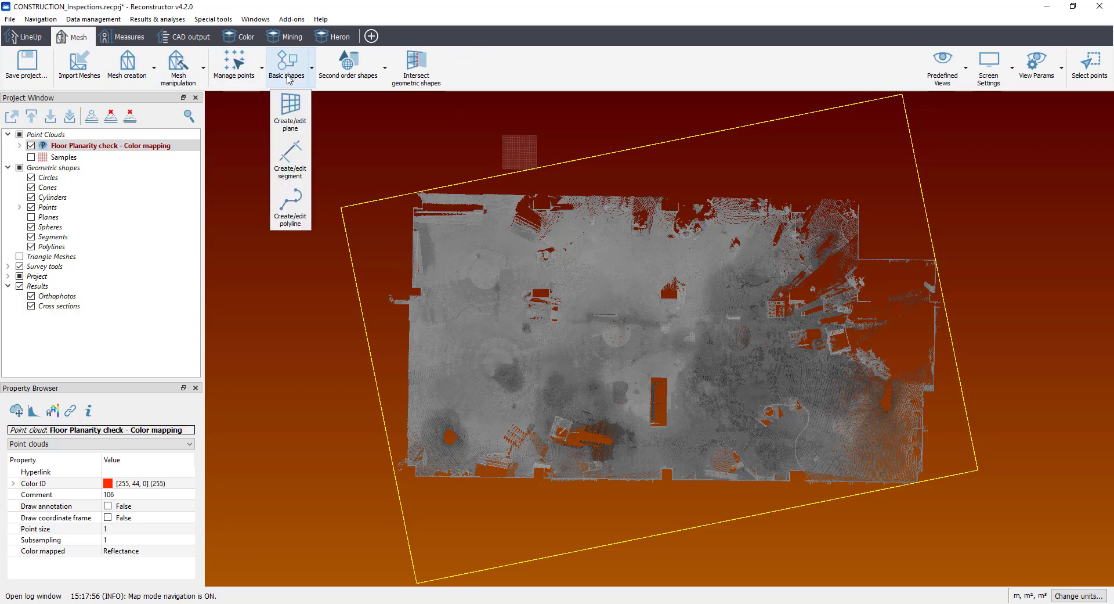
click(291, 110)
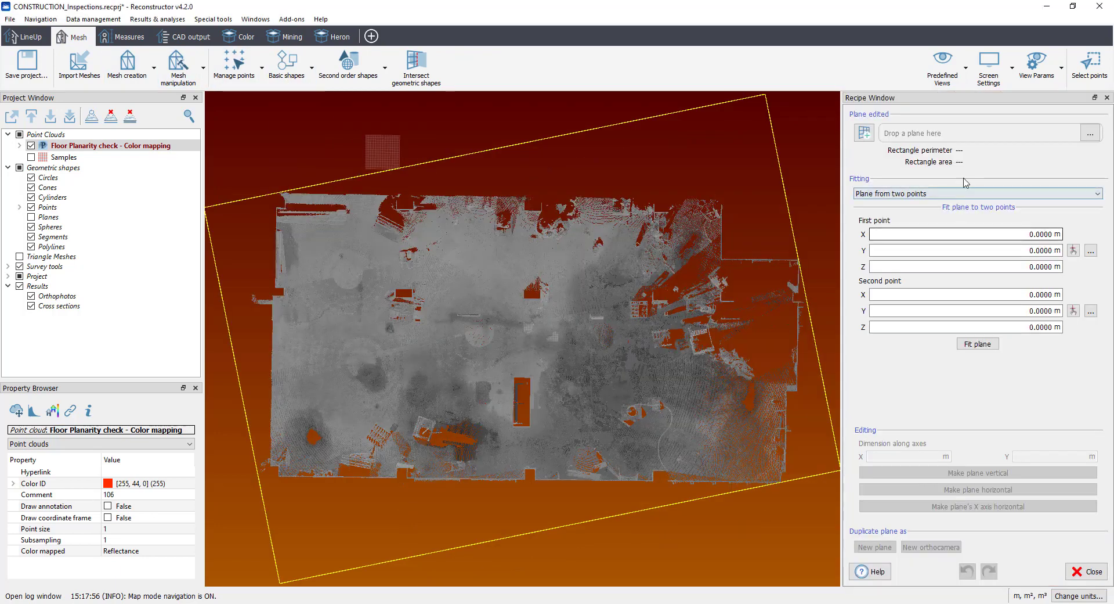
click(864, 133)
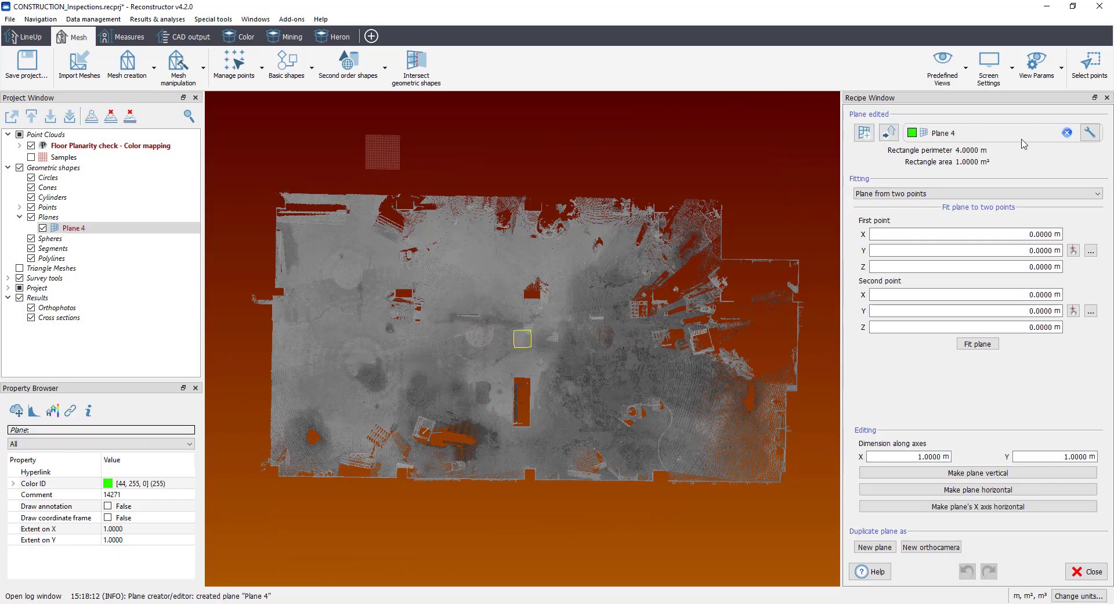
text(Floor)
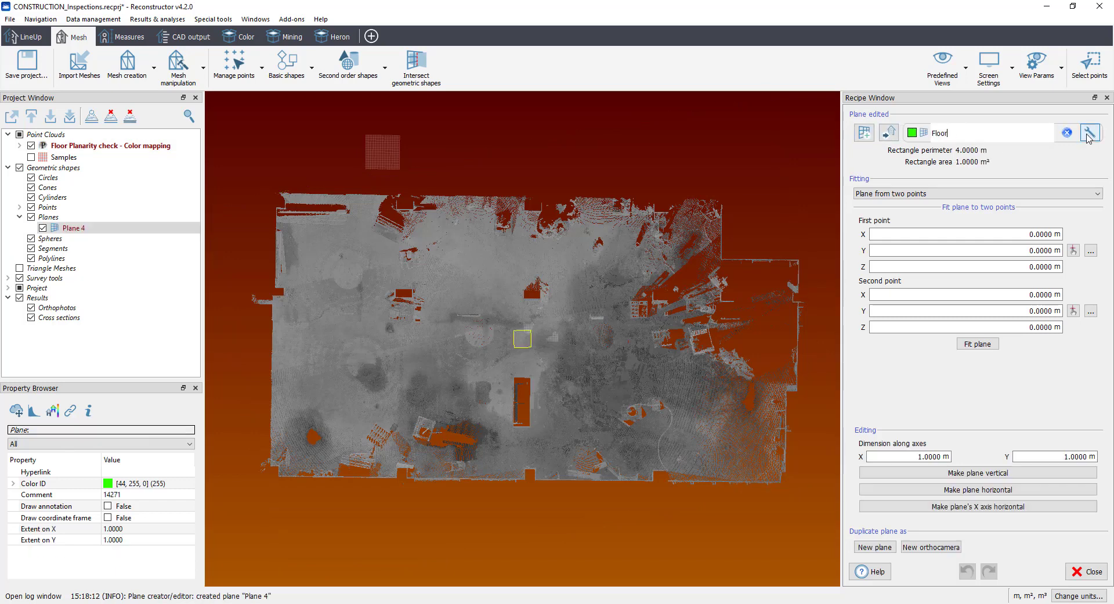
text( plane - planarity check)
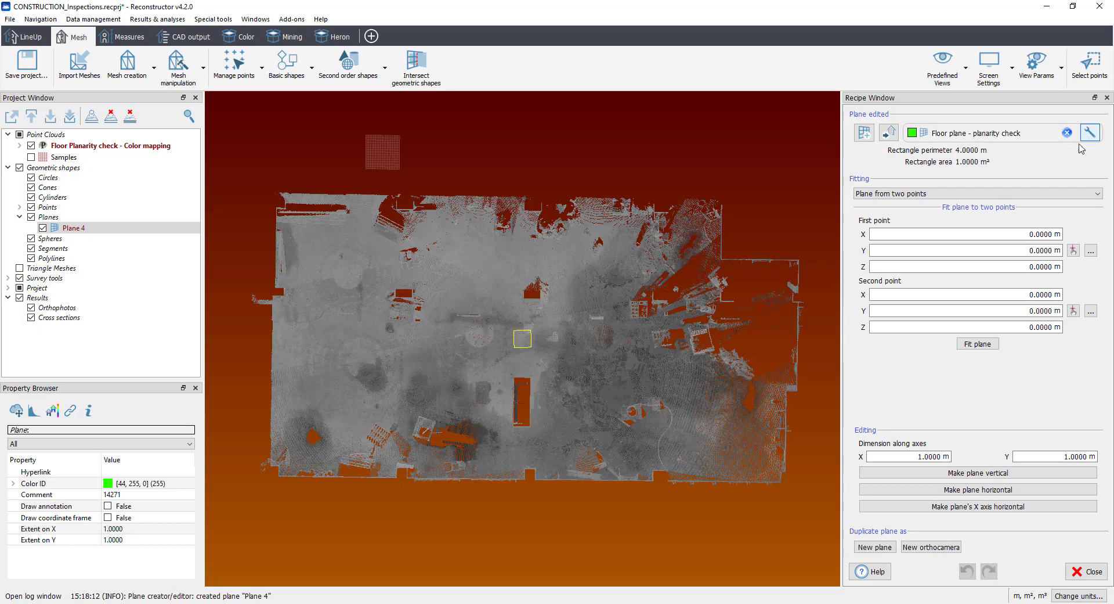
Step: Fit the plane from a video selection, using a quick lasso around the whole point cloud
click(987, 195)
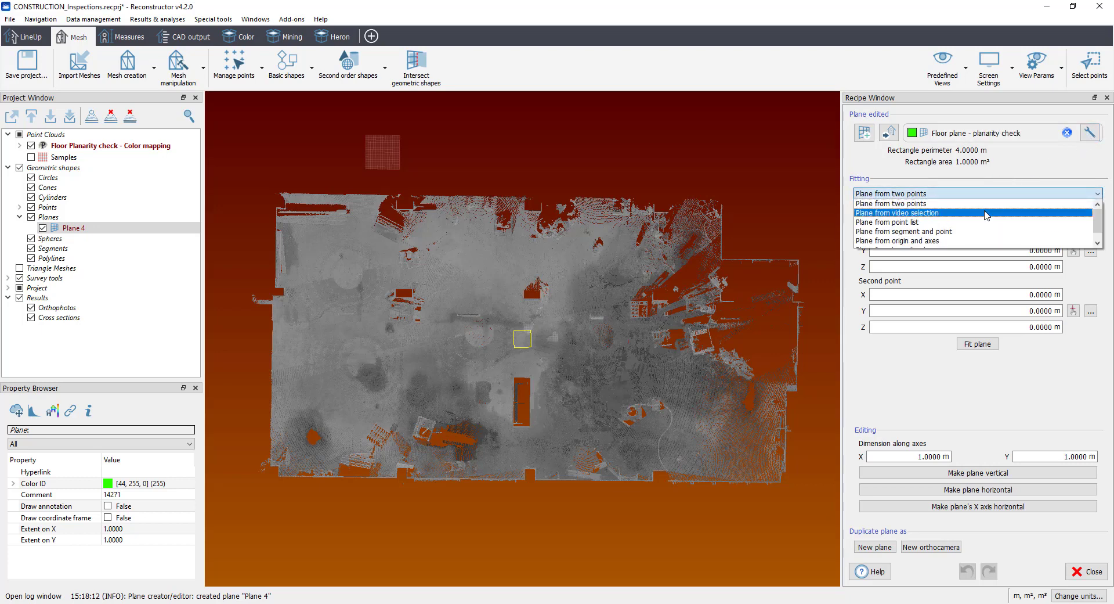
click(987, 213)
click(927, 230)
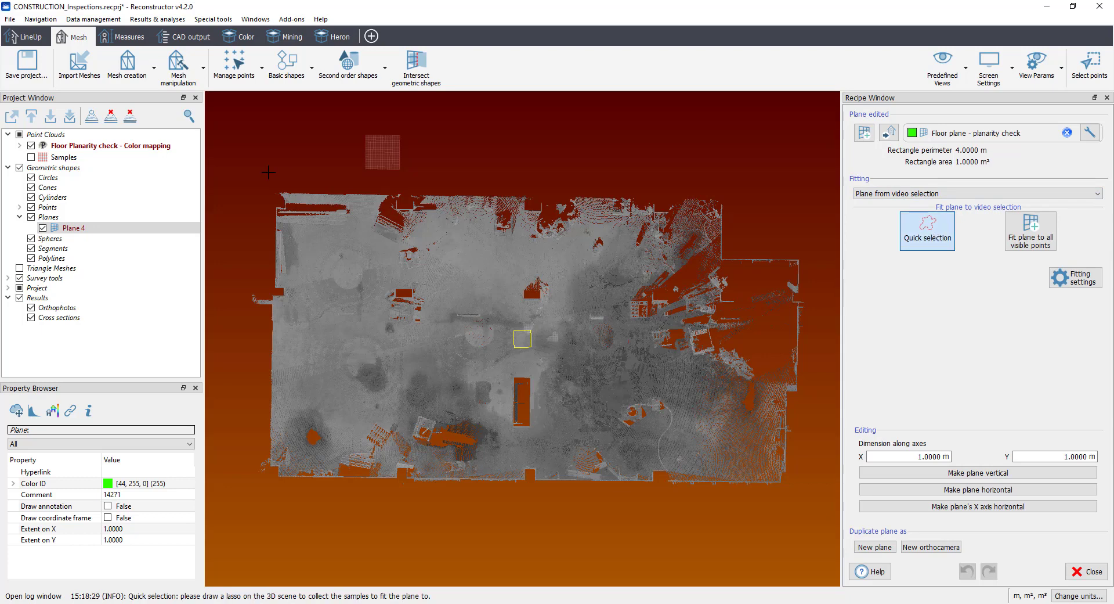
mouse_move(255, 157)
mouse_down()
mouse_move(748, 153)
mouse_move(804, 517)
mouse_move(219, 454)
mouse_move(223, 221)
mouse_up()
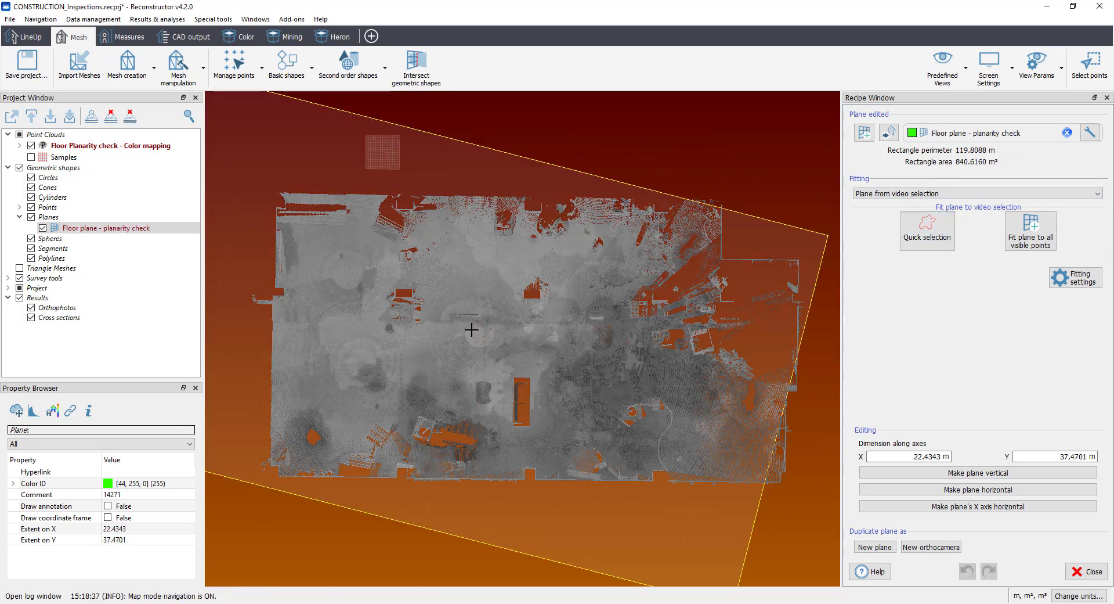
Step: Set the floor plane's extents to 24.32 m on X and 33.4701 m on Y, and rotate it to align with the building
scroll(471, 329, down, 3)
double_click(919, 455)
text(7.84)
key(Return)
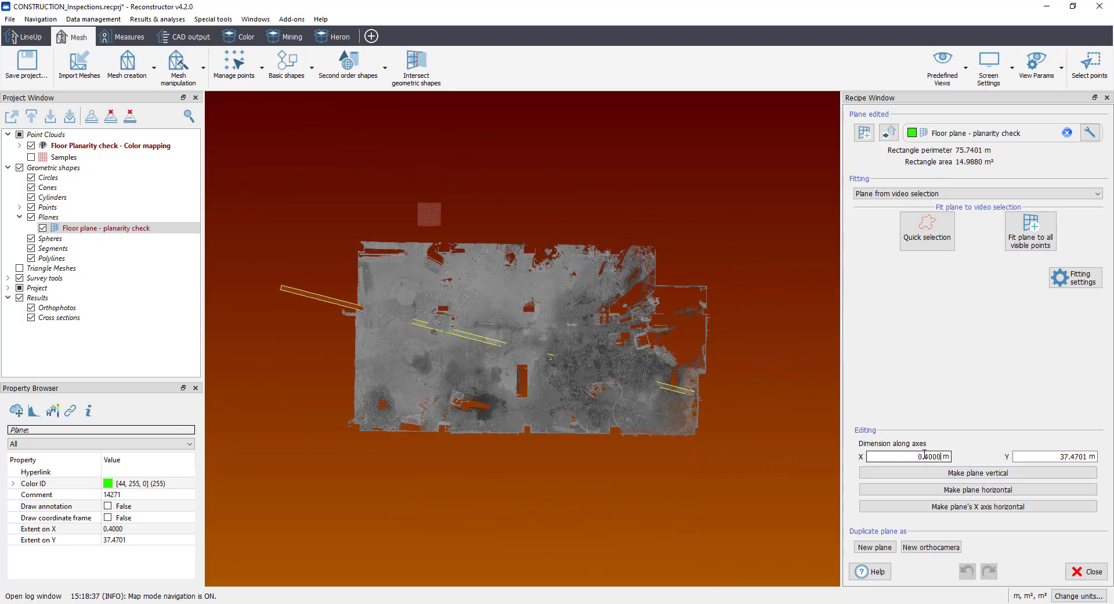
scroll(919, 455, up, 20)
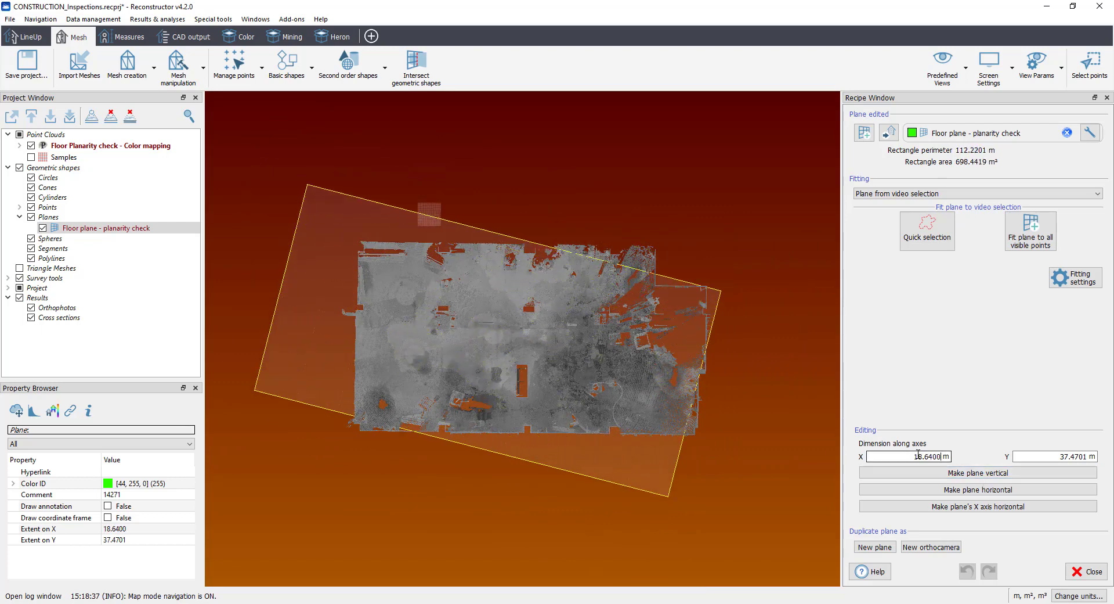
double_click(129, 540)
scroll(175, 540, down, 3)
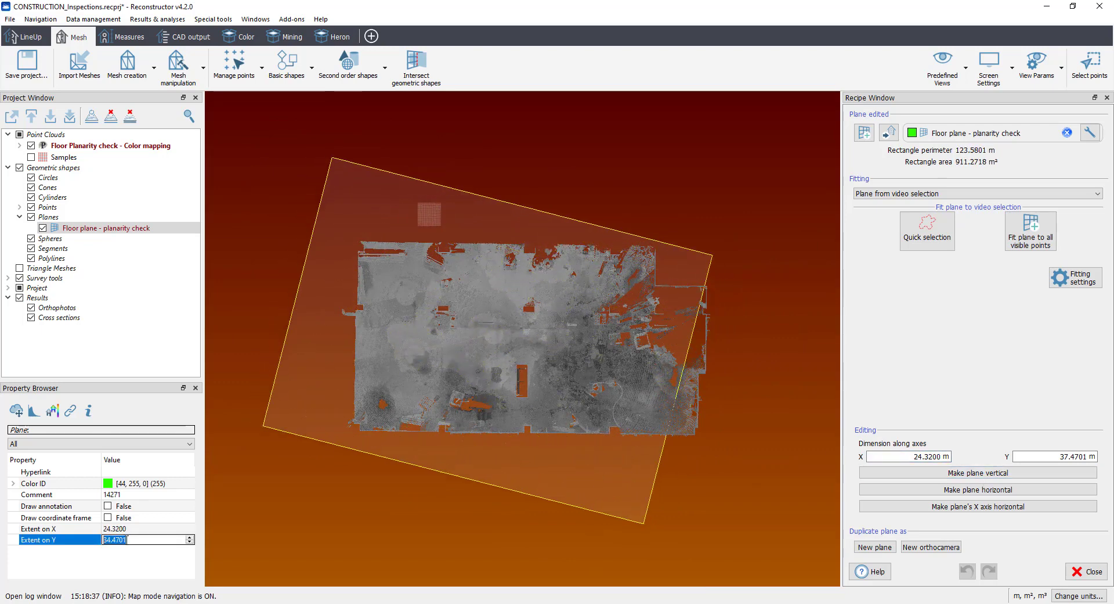
click(88, 229)
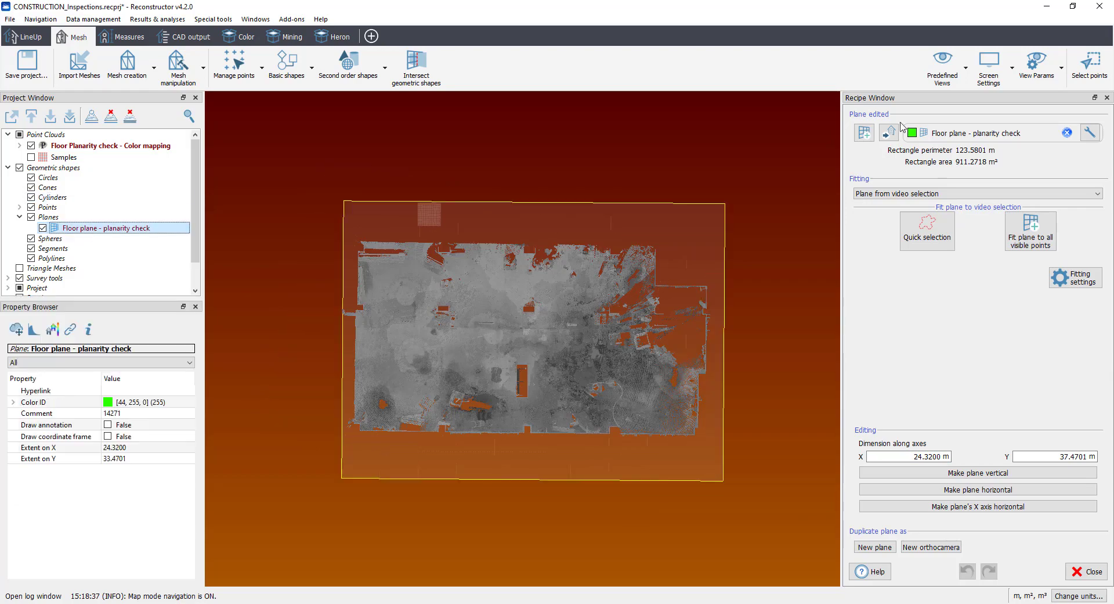
Step: Create a mesh from the floor plane and save it as an .rtm triangle mesh in the Meshes folder under the proposed name
click(942, 67)
click(948, 166)
drag(437, 453, 564, 384)
scroll(145, 232, down, 1)
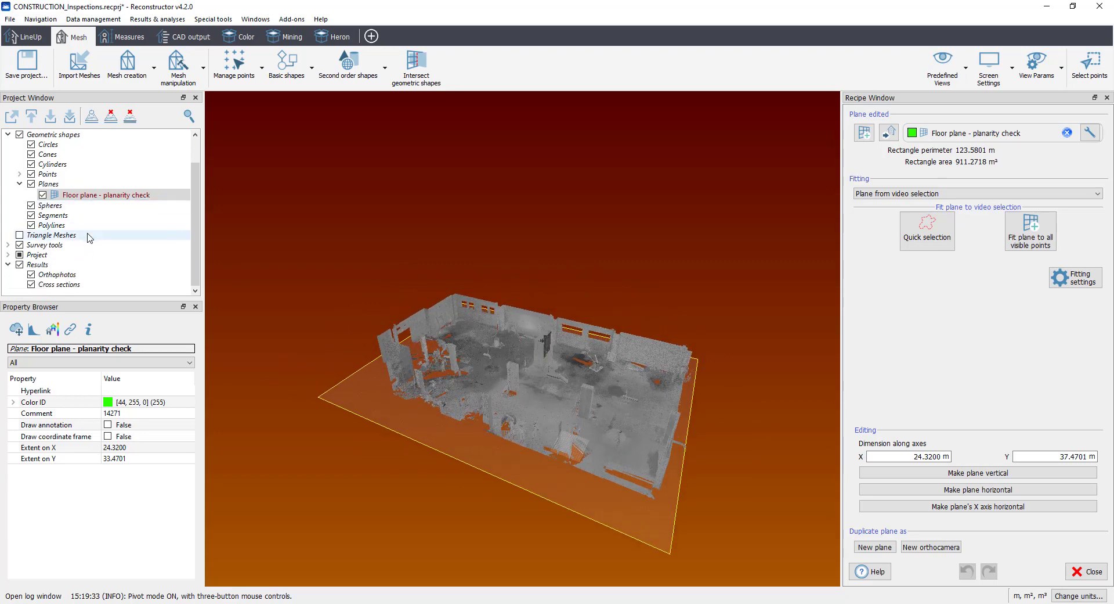
right_click(142, 197)
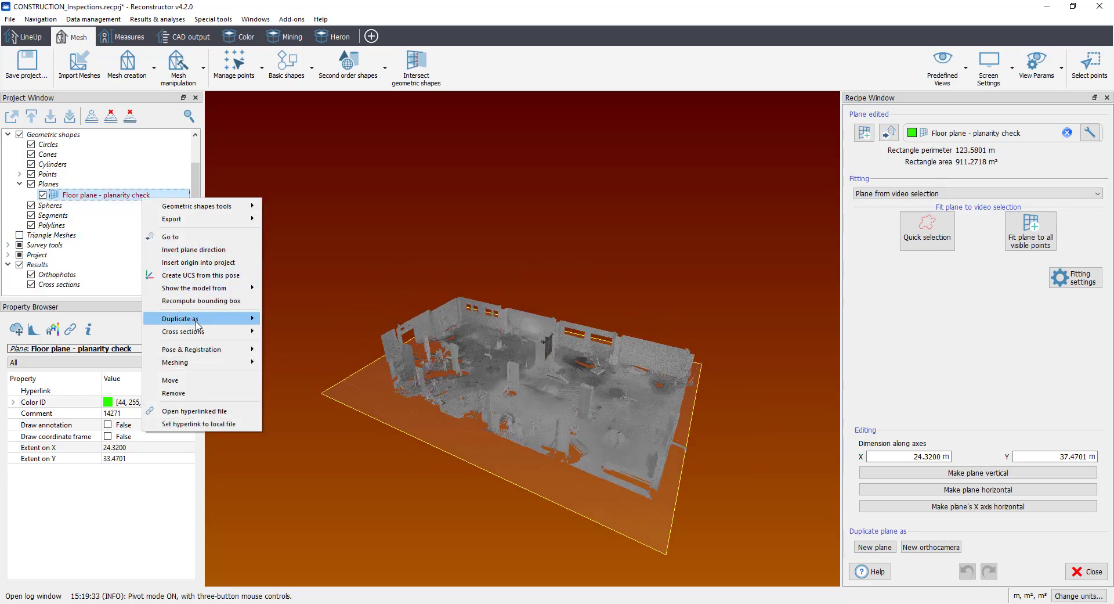
mouse_move(199, 362)
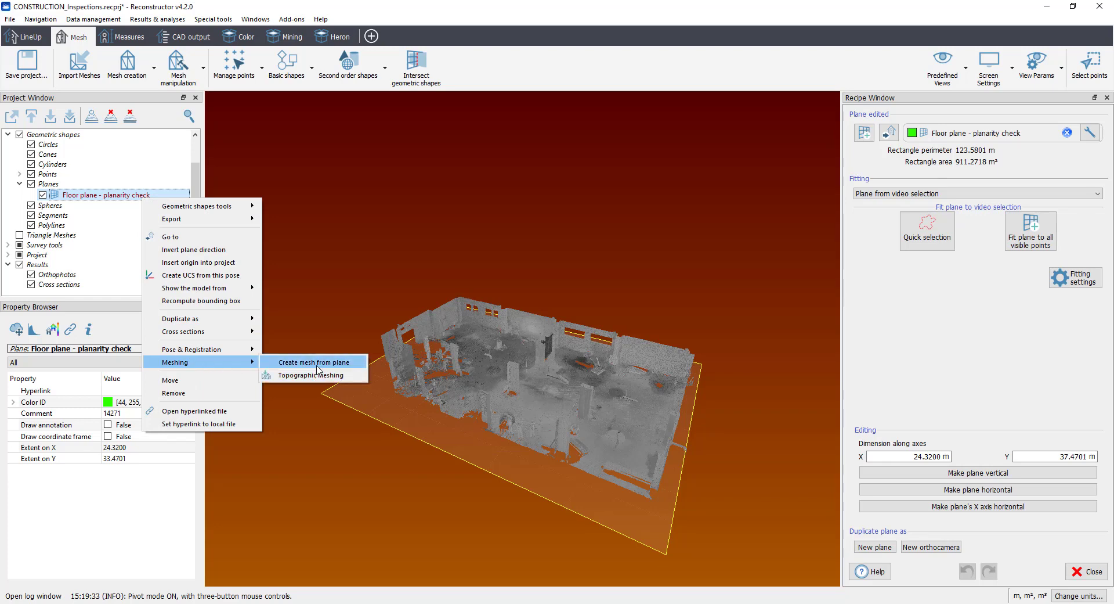
click(313, 362)
click(709, 375)
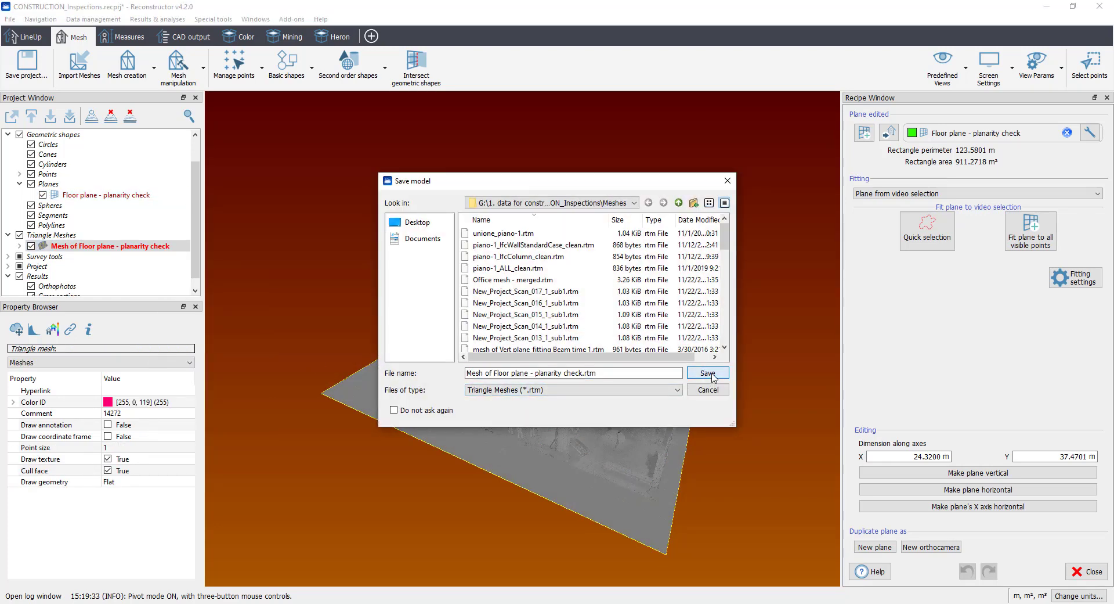
click(587, 324)
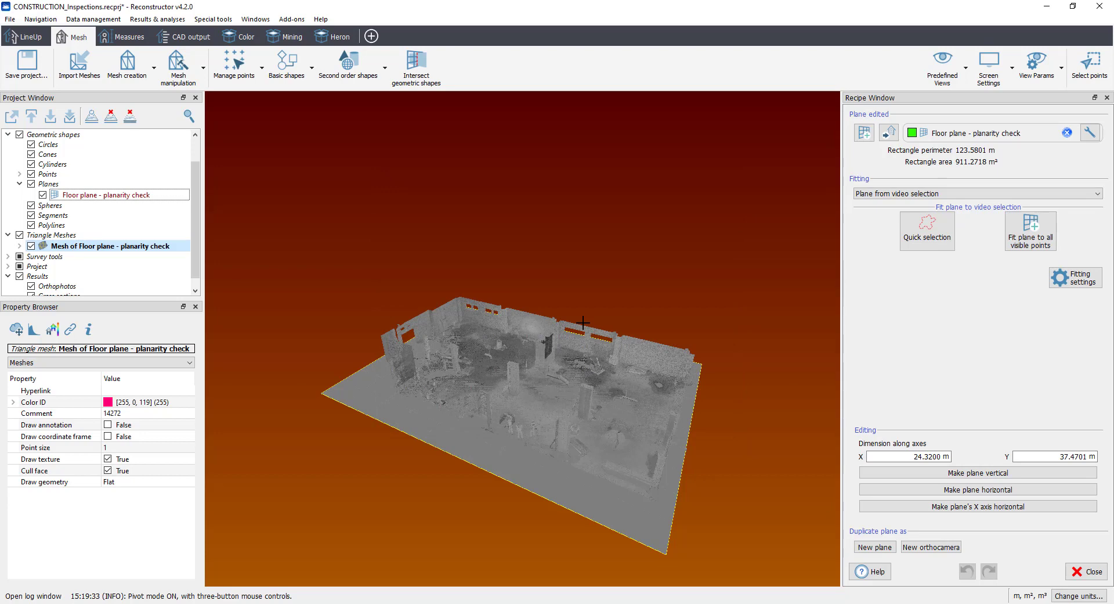
Step: Turn on Color by ID to tell the floor mesh apart from the point cloud
drag(583, 322, 584, 430)
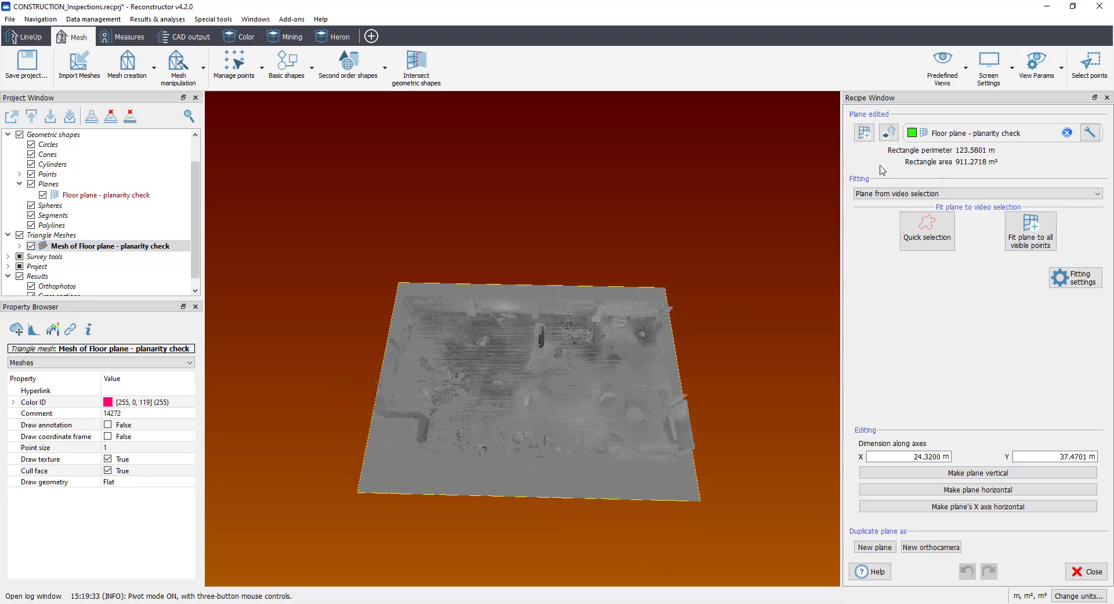
click(980, 88)
click(994, 110)
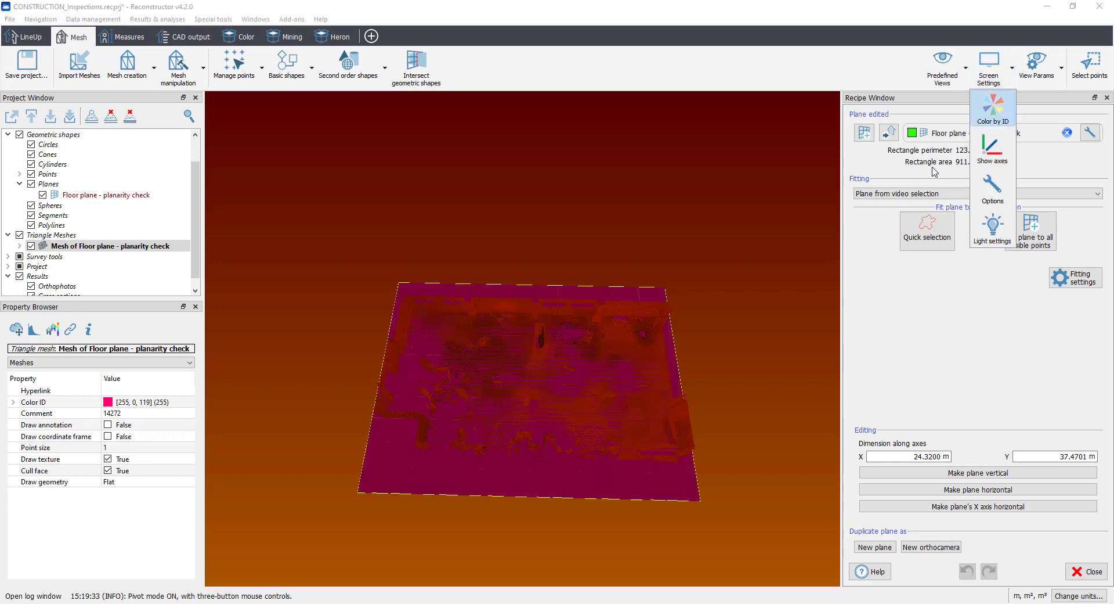
drag(525, 366, 525, 393)
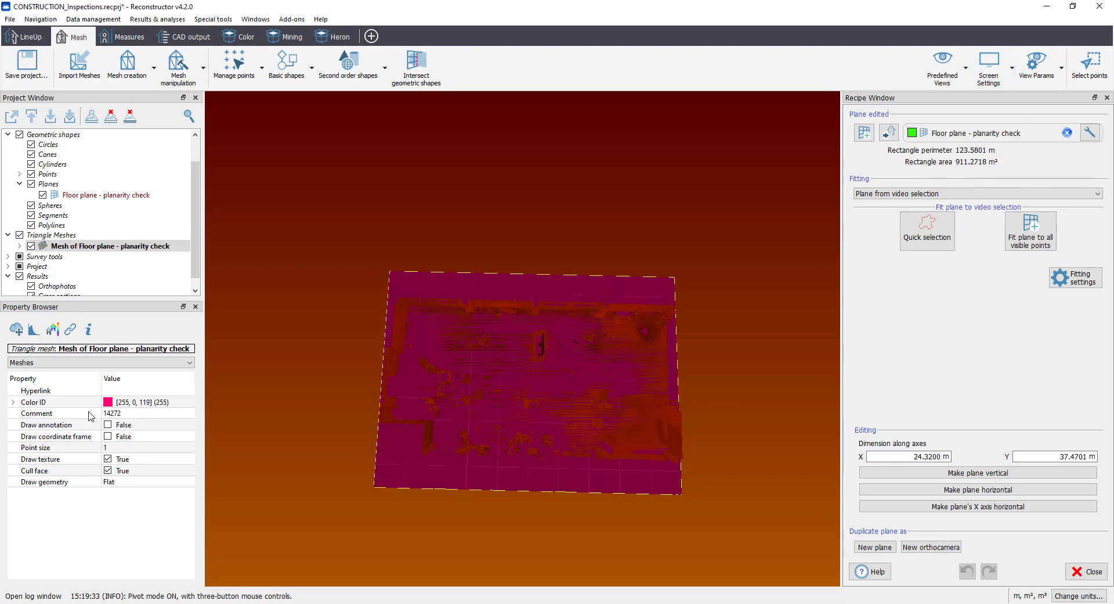
Step: Set the floor mesh's Color ID to bright green (85, 255, 0) and compare it with the point cloud
click(108, 403)
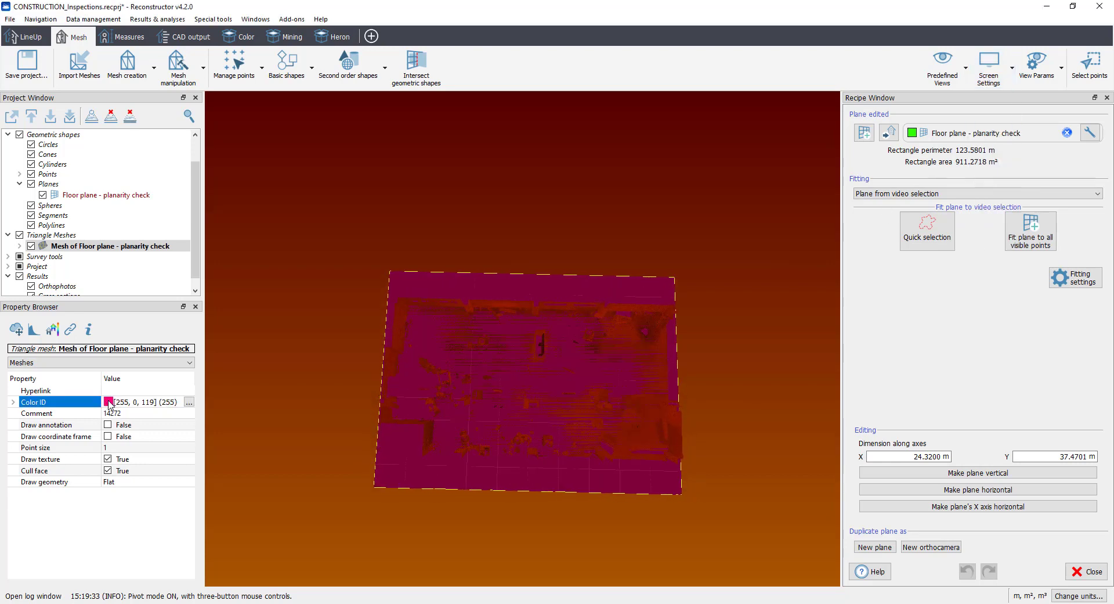
click(189, 402)
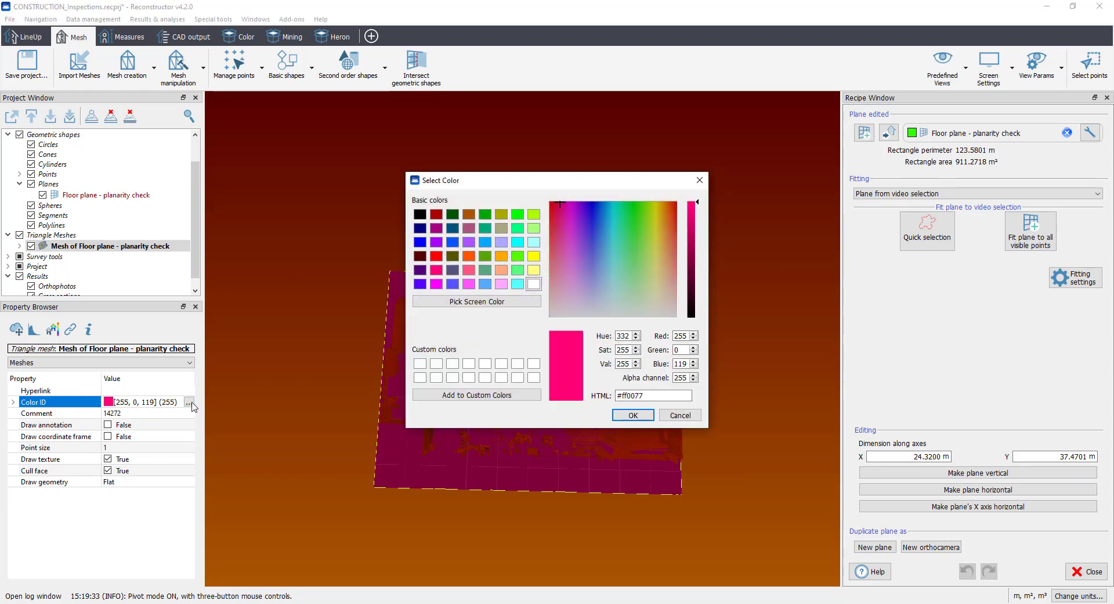
click(517, 256)
click(633, 415)
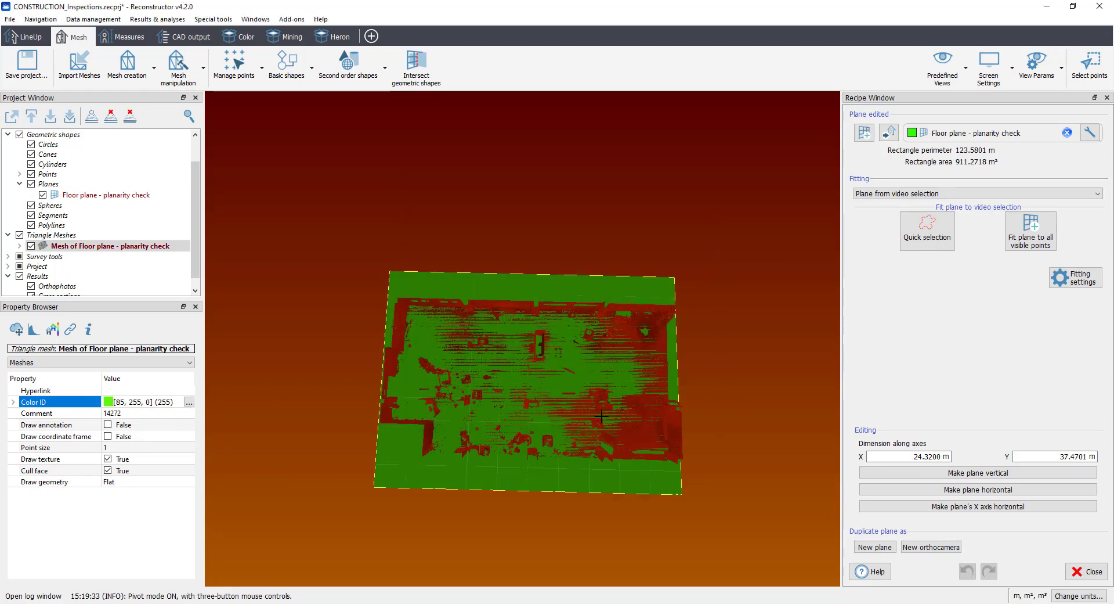
drag(560, 416, 496, 358)
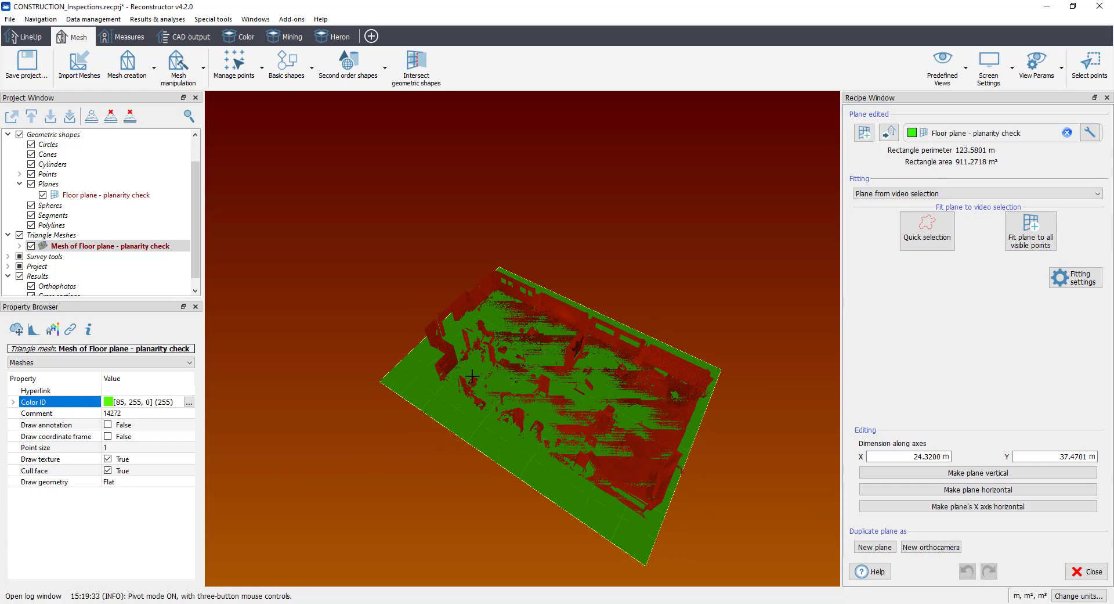
Step: Change the floor mesh's Color ID to white (255, 255, 255)
click(189, 402)
click(533, 284)
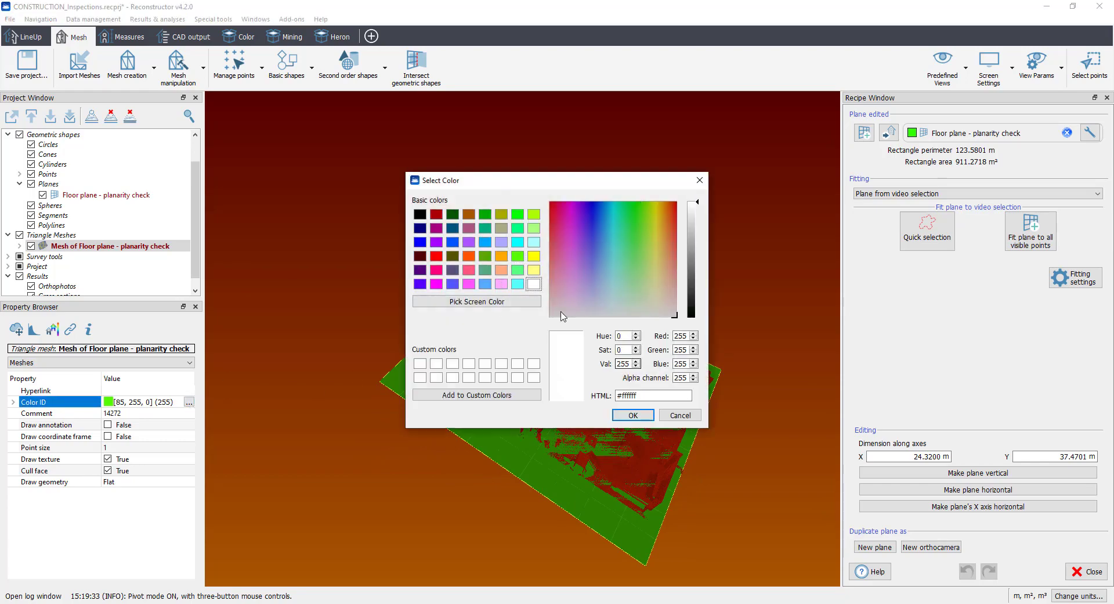
click(633, 415)
drag(621, 494, 599, 389)
Step: Select the floor mesh together with the Floor Planarity check point cloud and start an Inspection with them, abandoning the plane editor
scroll(116, 225, up, 2)
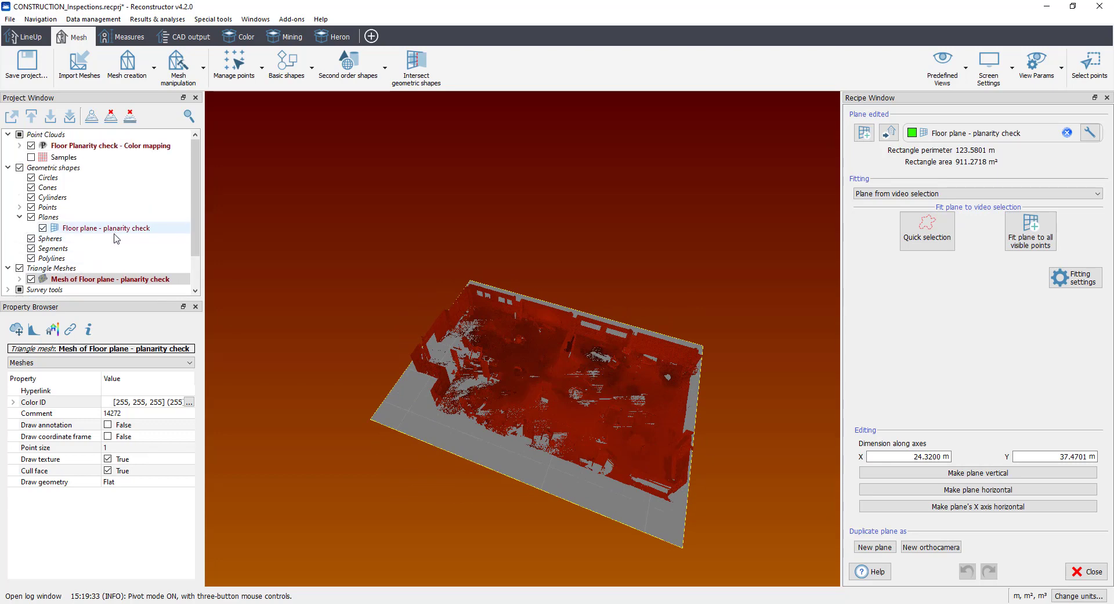
click(86, 281)
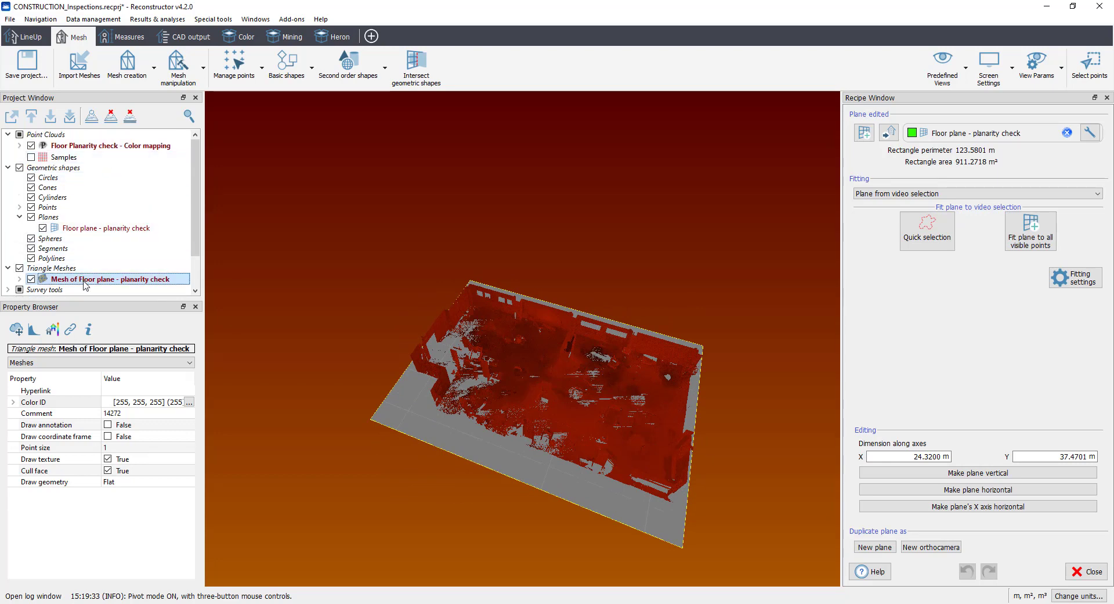
ctrl+click(106, 146)
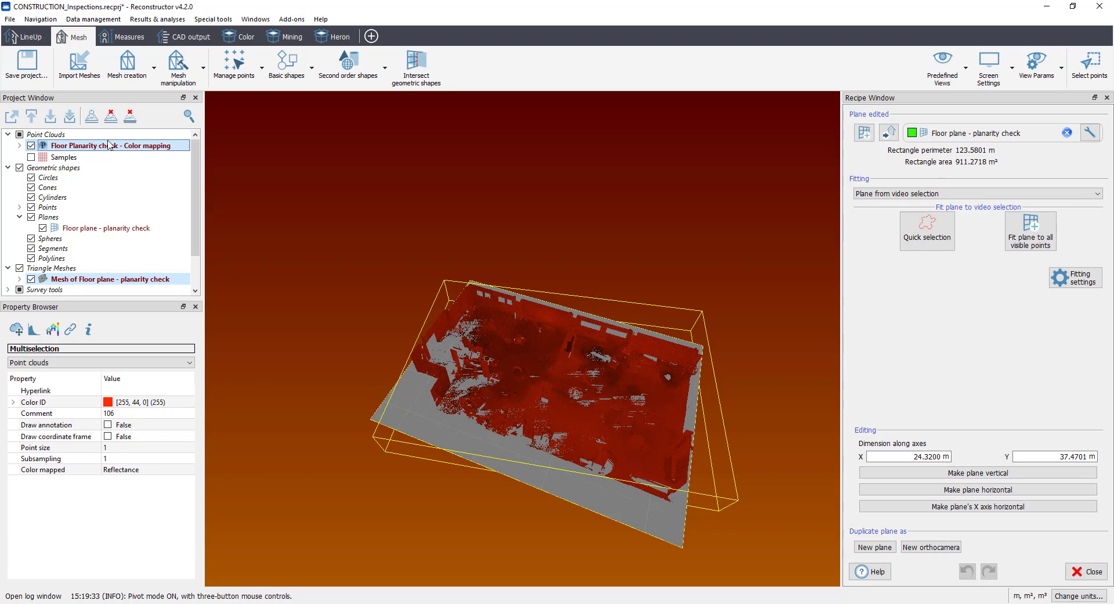
click(123, 37)
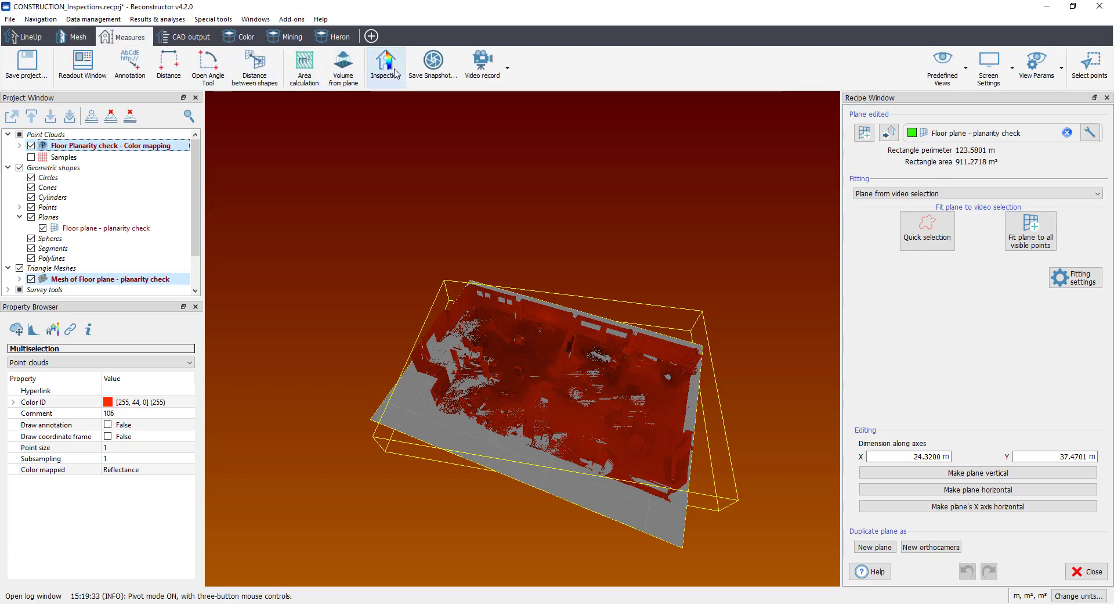
click(398, 71)
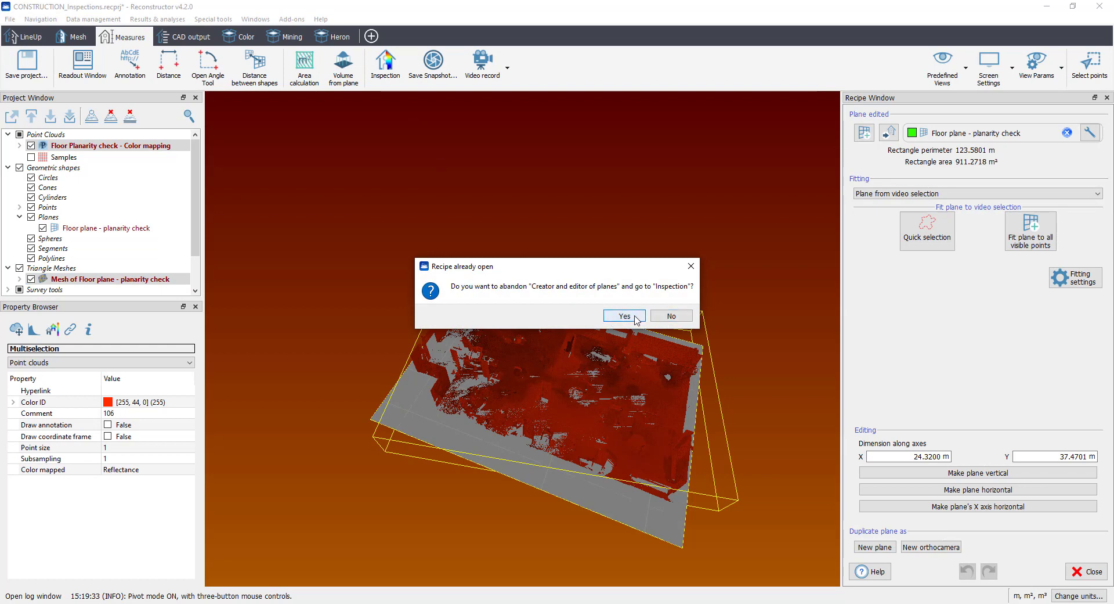
click(636, 318)
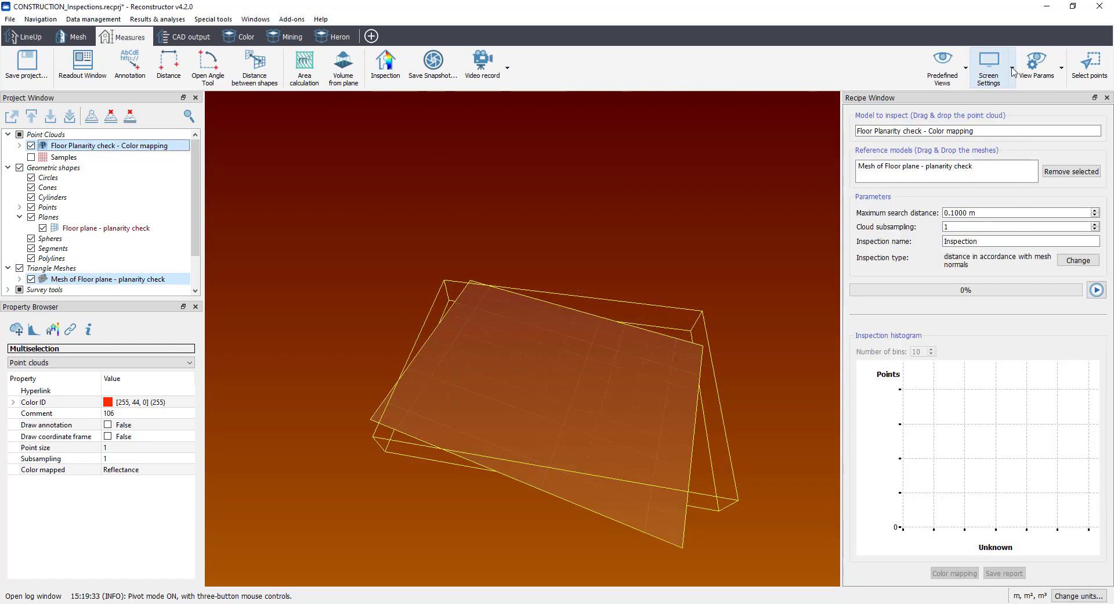
click(1012, 71)
click(1000, 276)
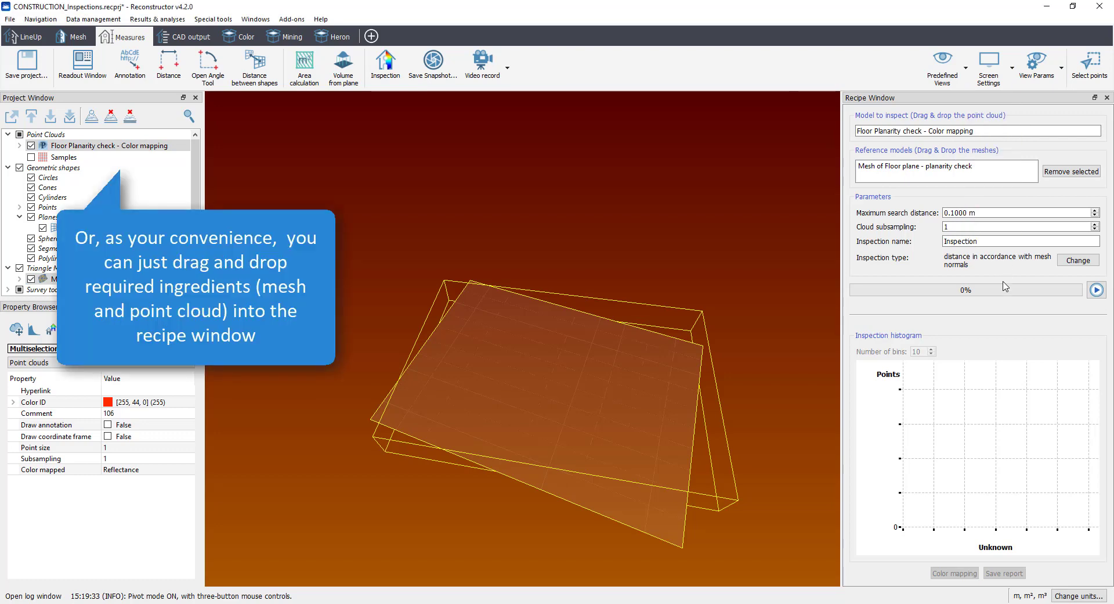
Step: Set the inspection's maximum search distance to 0.0500 m and name it "Inspection - floor planarity check"
click(966, 167)
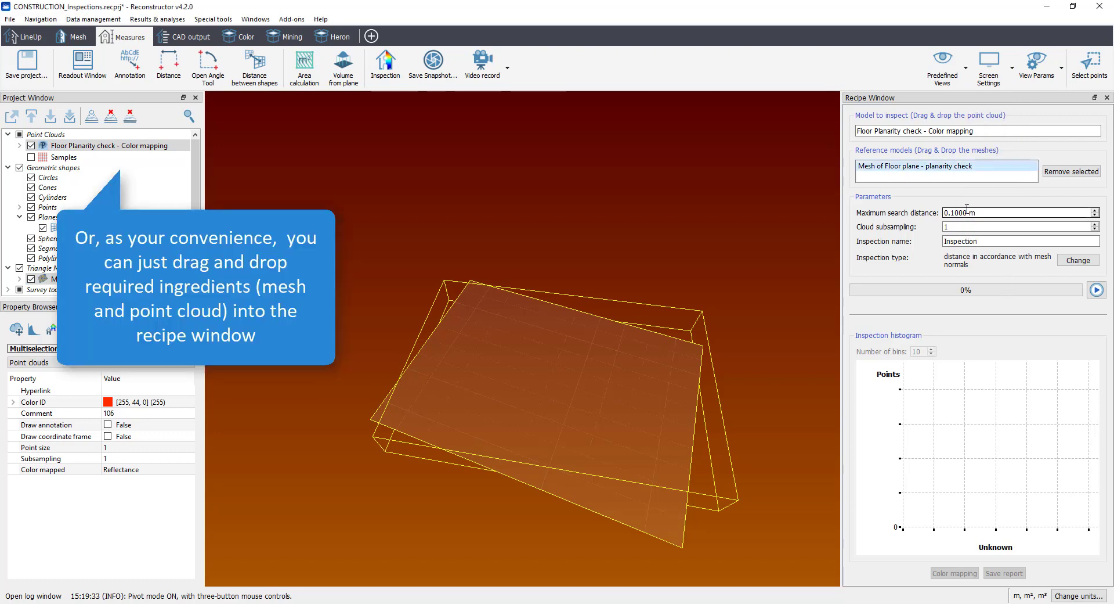
drag(950, 213, 956, 213)
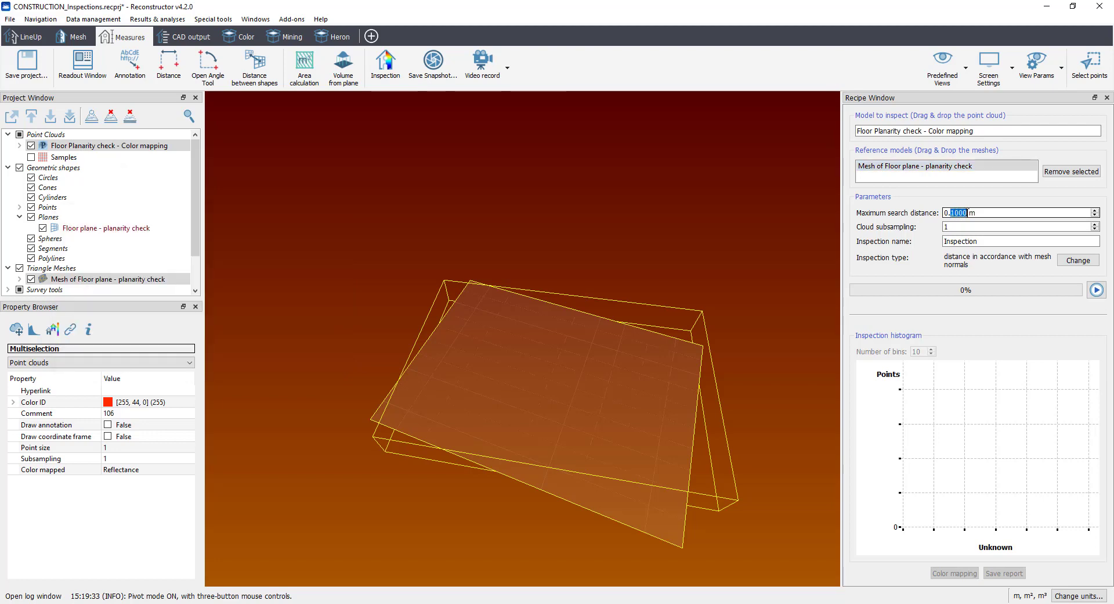
text(05)
click(985, 242)
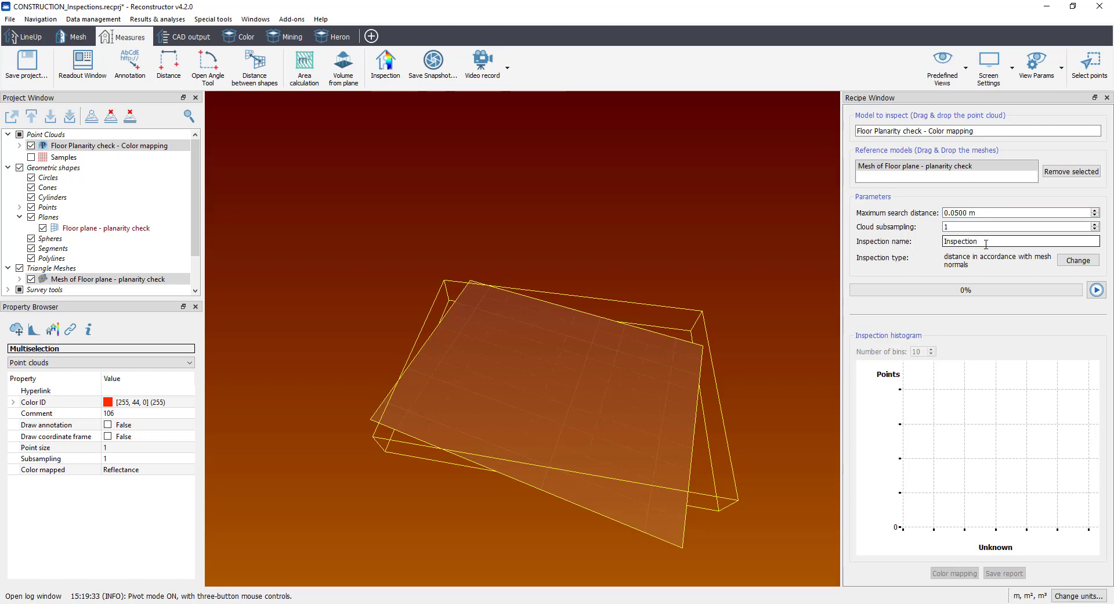
text(floor planarity check)
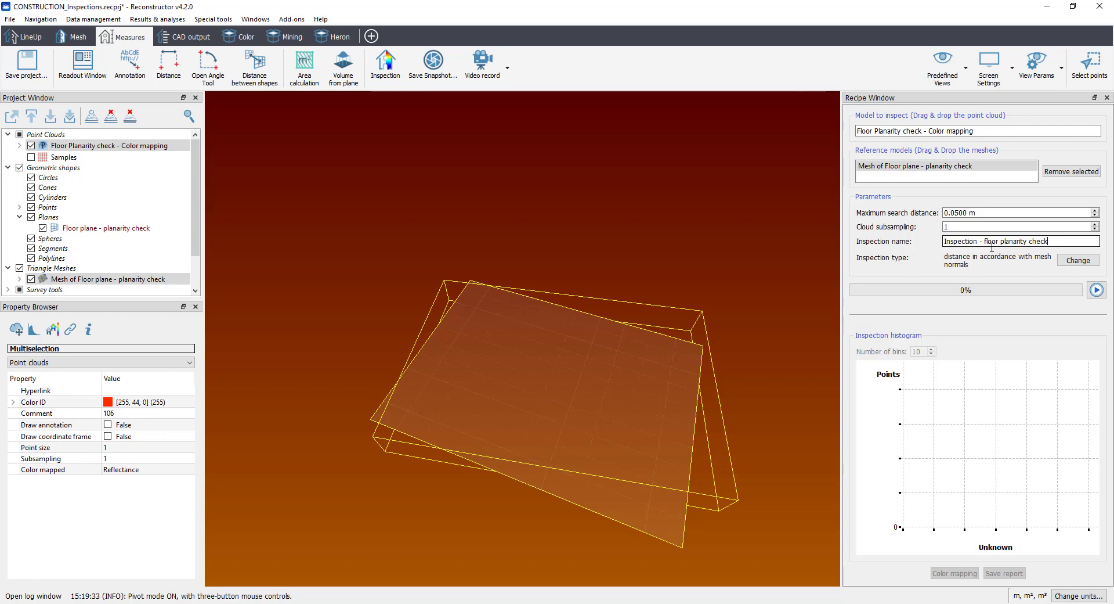
Step: Choose Complete inspection with signed values as the inspection type and run the inspection
click(1070, 262)
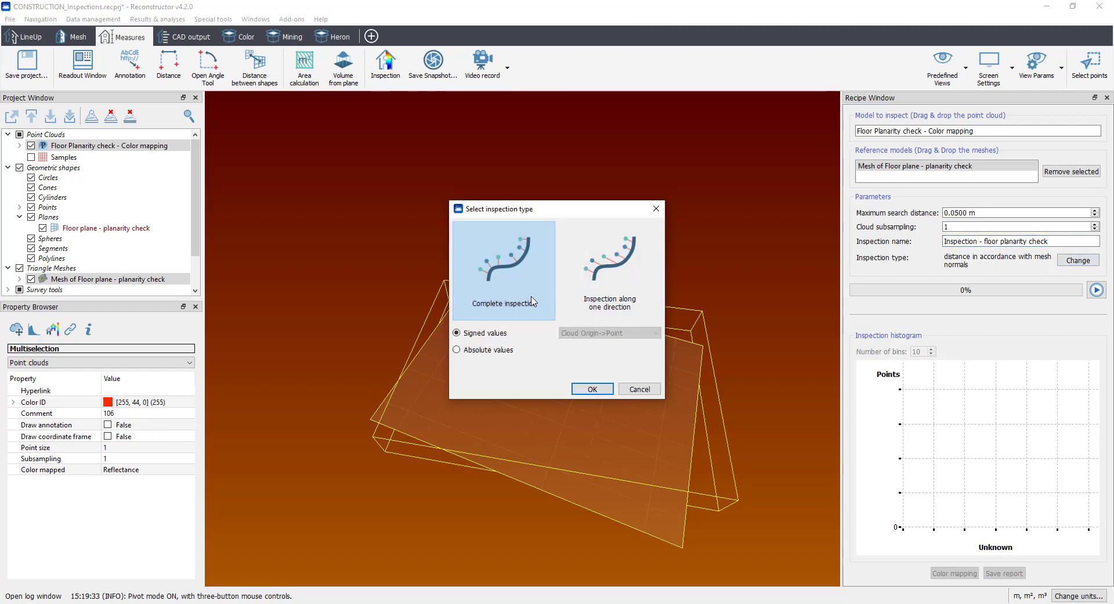
click(608, 297)
click(584, 333)
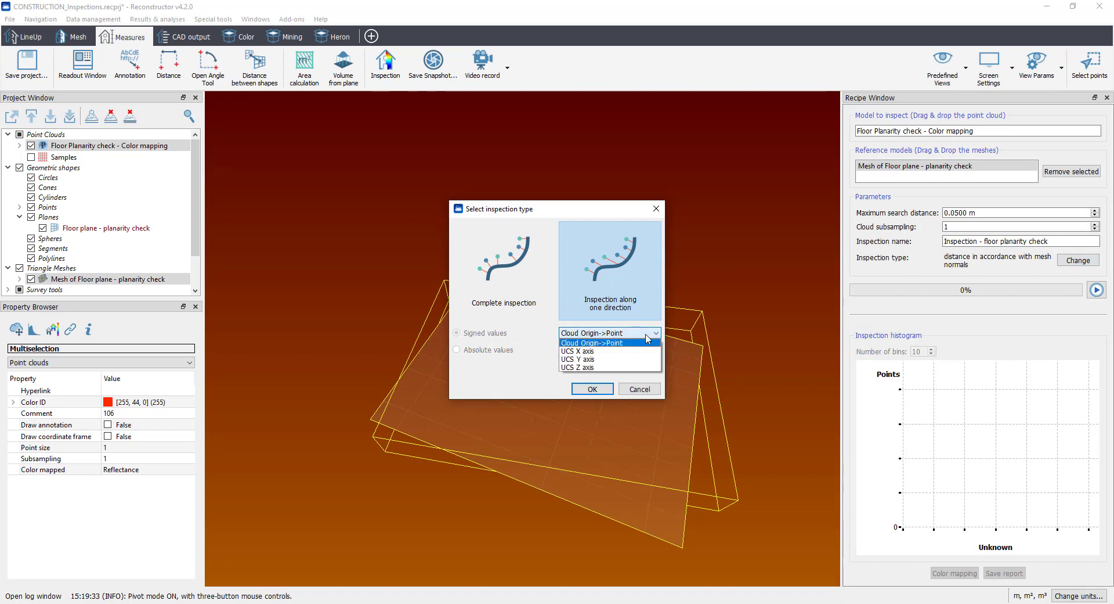
click(642, 318)
click(494, 303)
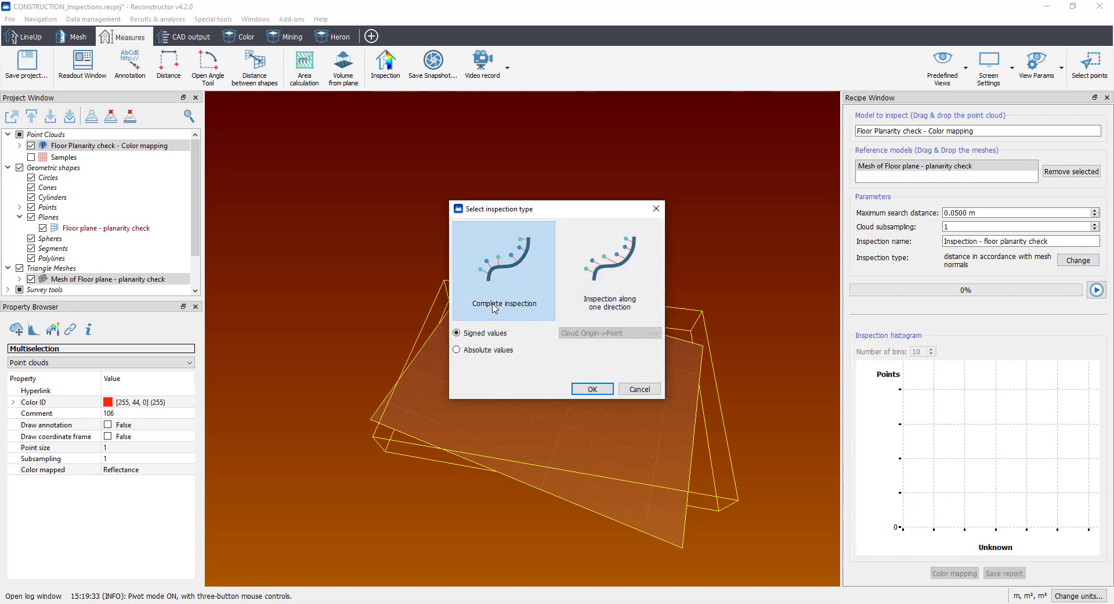
click(592, 388)
click(1099, 297)
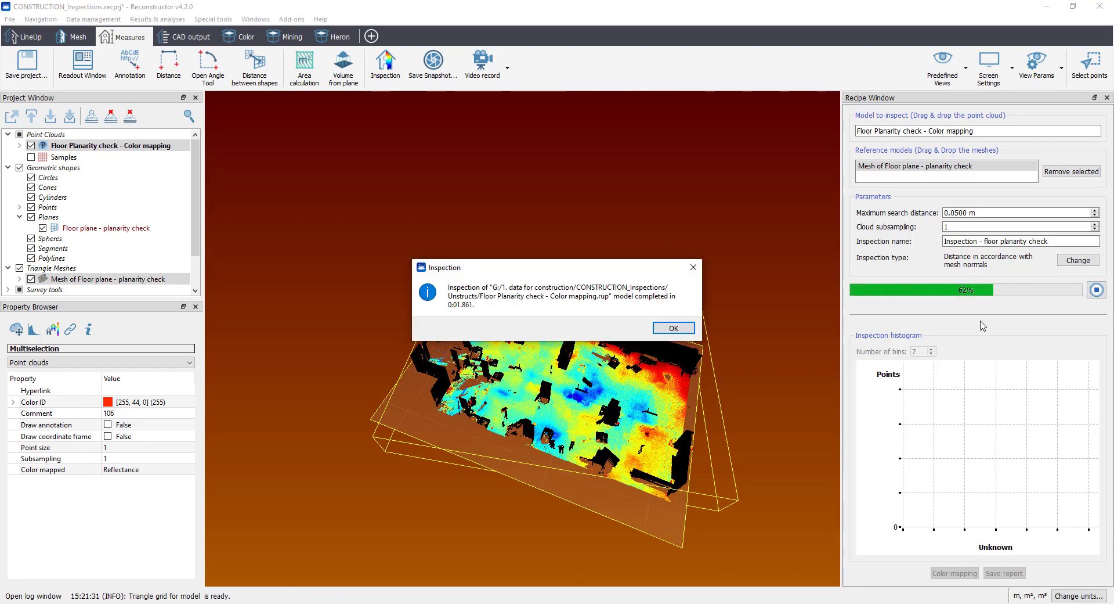
click(689, 329)
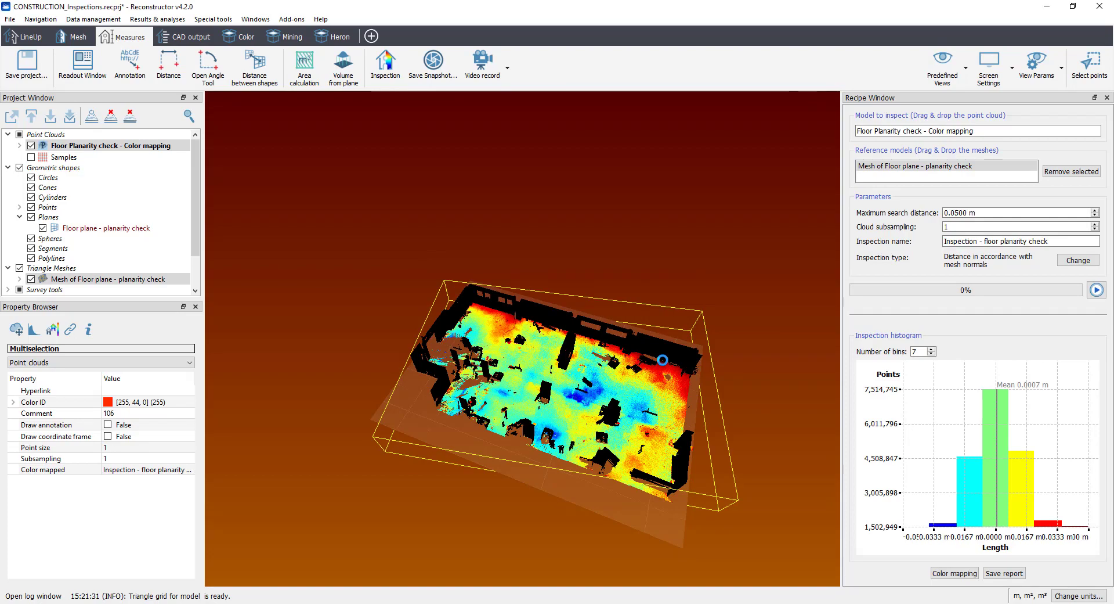
Step: Examine the coloured deviations over the whole floor, up close and in a straight top view
drag(644, 367, 578, 453)
scroll(577, 453, up, 5)
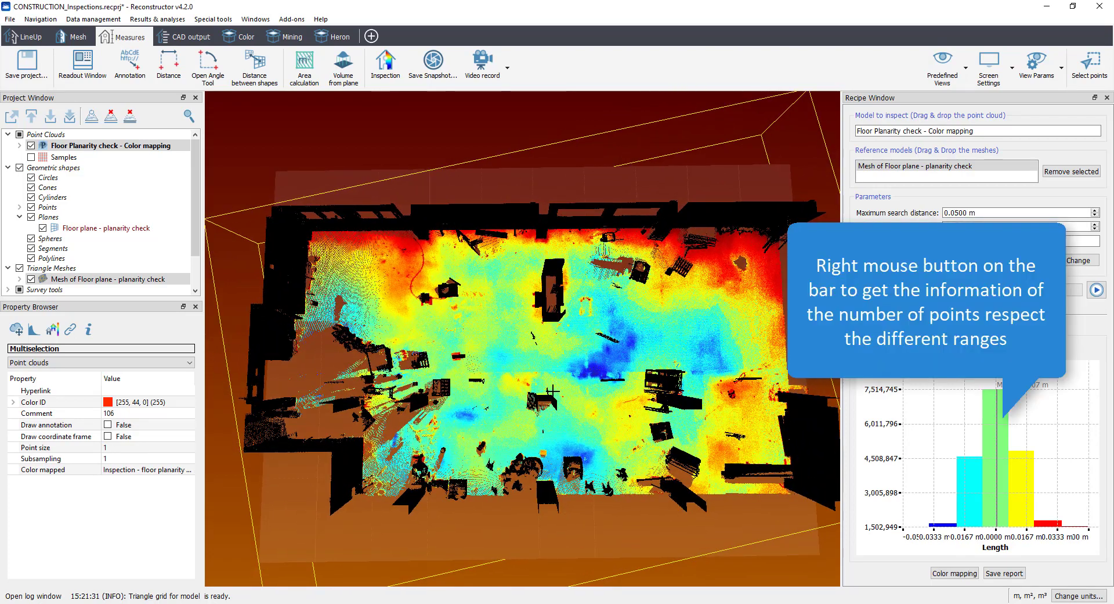
scroll(561, 363, down, 5)
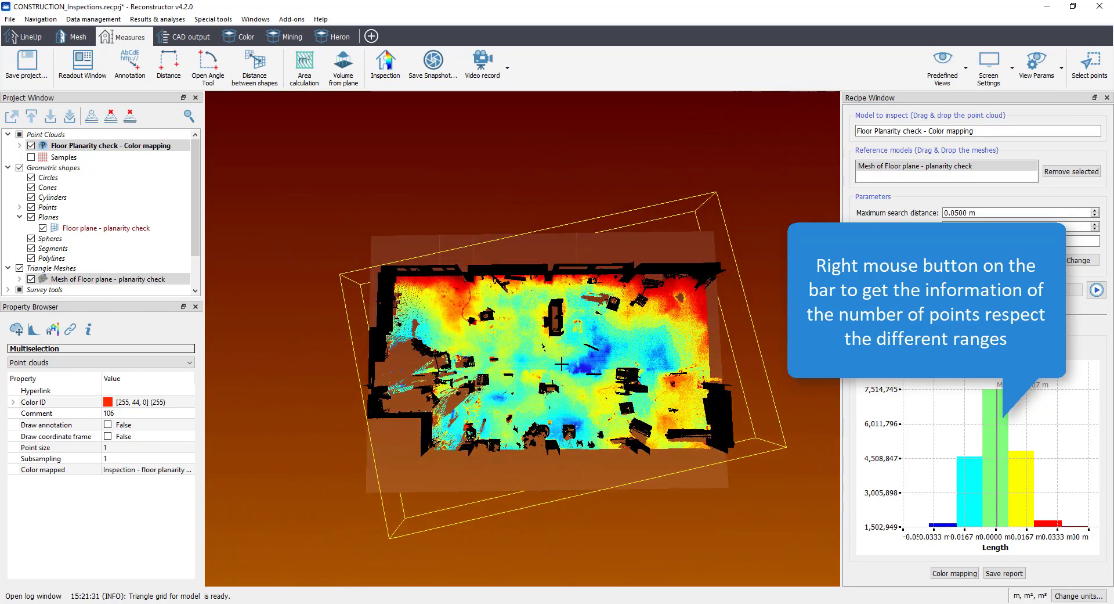
middle_drag(542, 376, 539, 229)
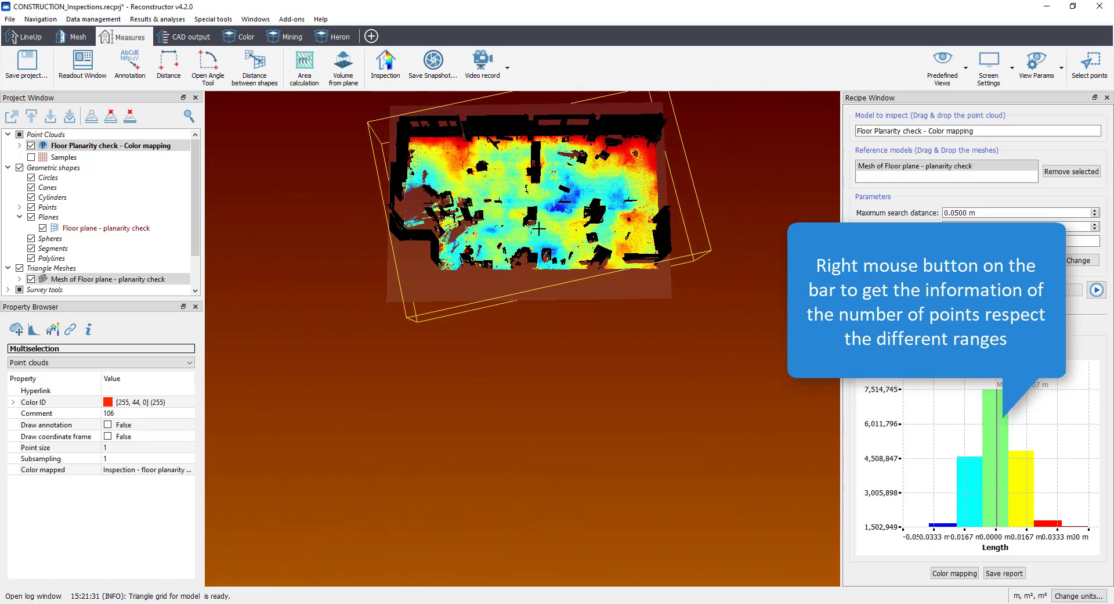
click(943, 65)
click(946, 228)
drag(612, 387, 765, 384)
scroll(508, 350, down, 4)
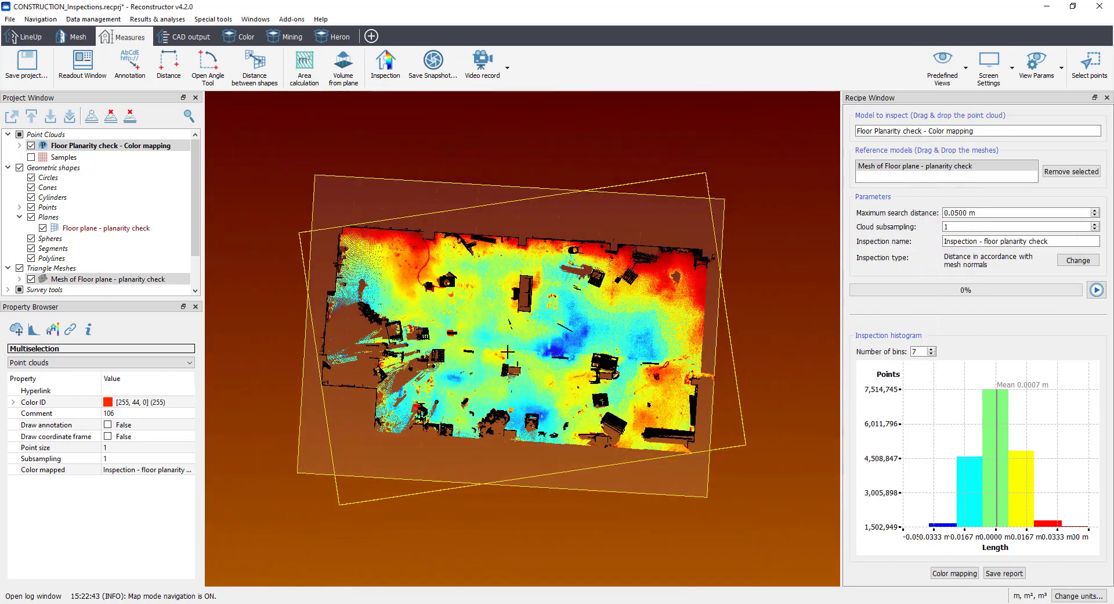
middle_drag(501, 414, 493, 258)
drag(493, 258, 416, 224)
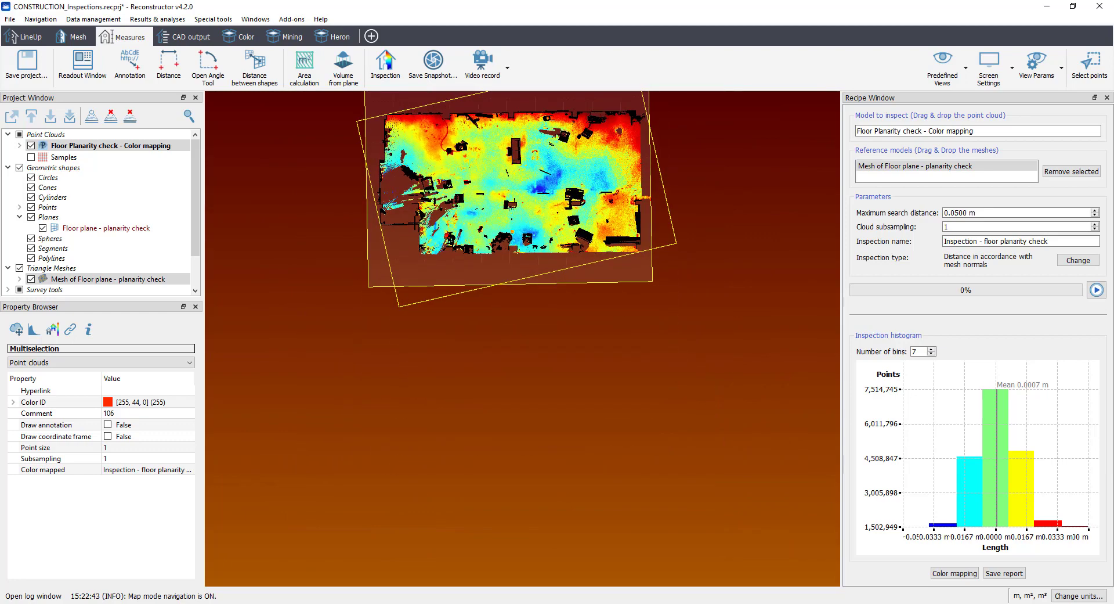
Step: Open the inspection's color mapping settings and arrange the view so the floor cloud can be seen beside them
click(961, 574)
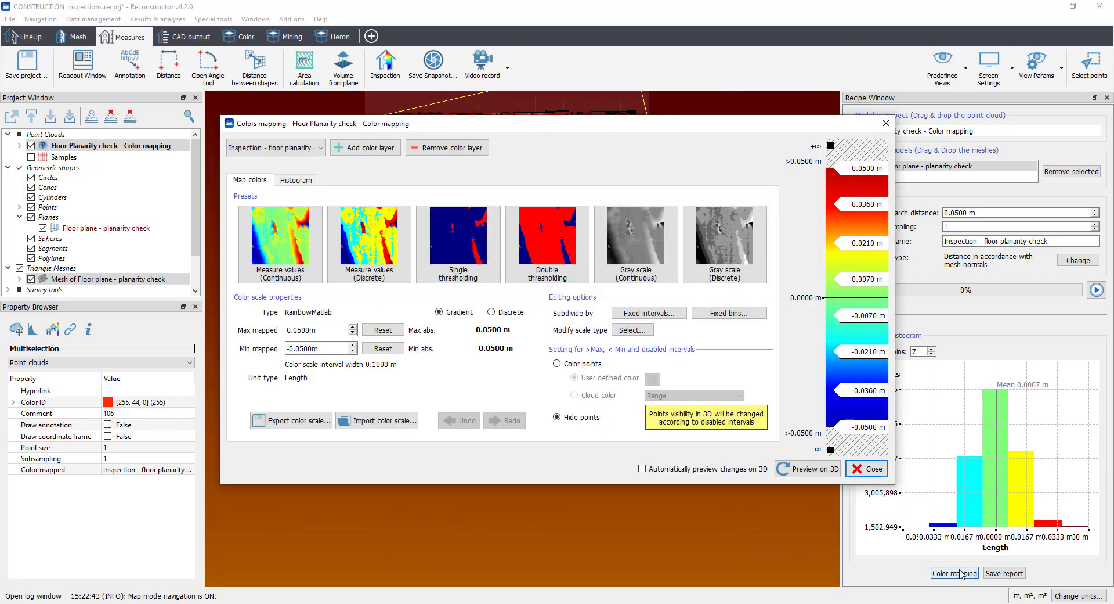
drag(593, 129, 575, 254)
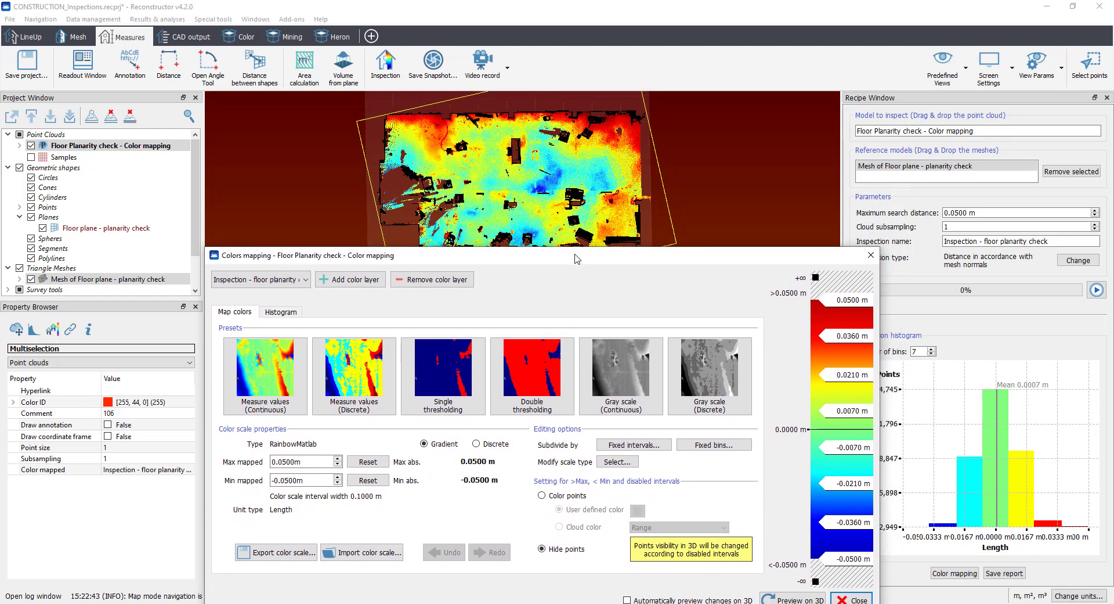
click(523, 164)
drag(523, 167, 524, 160)
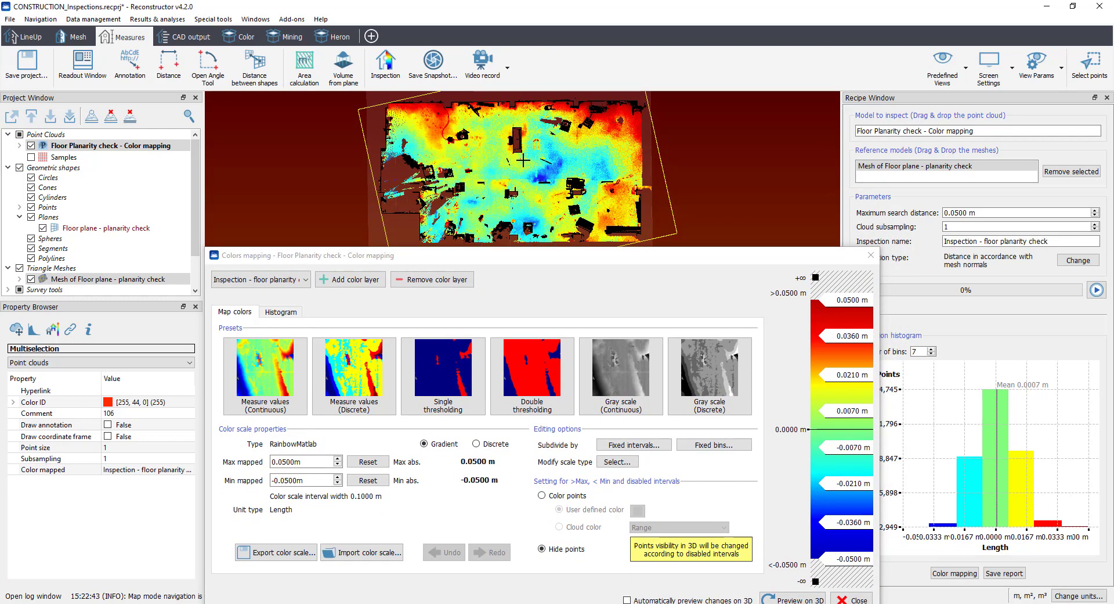
drag(569, 253, 573, 254)
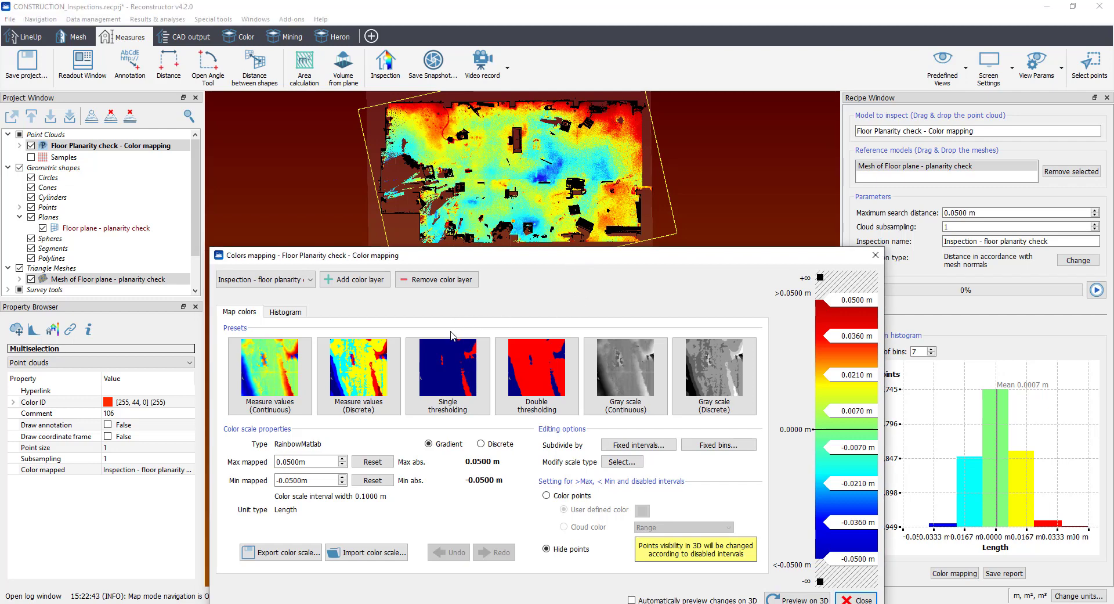
Step: Try the Measure values (Discrete) preset with the mapped range limited to -0.0200 to 0.0200 m, and the Double thresholding preset, previewing each in 3D
click(366, 373)
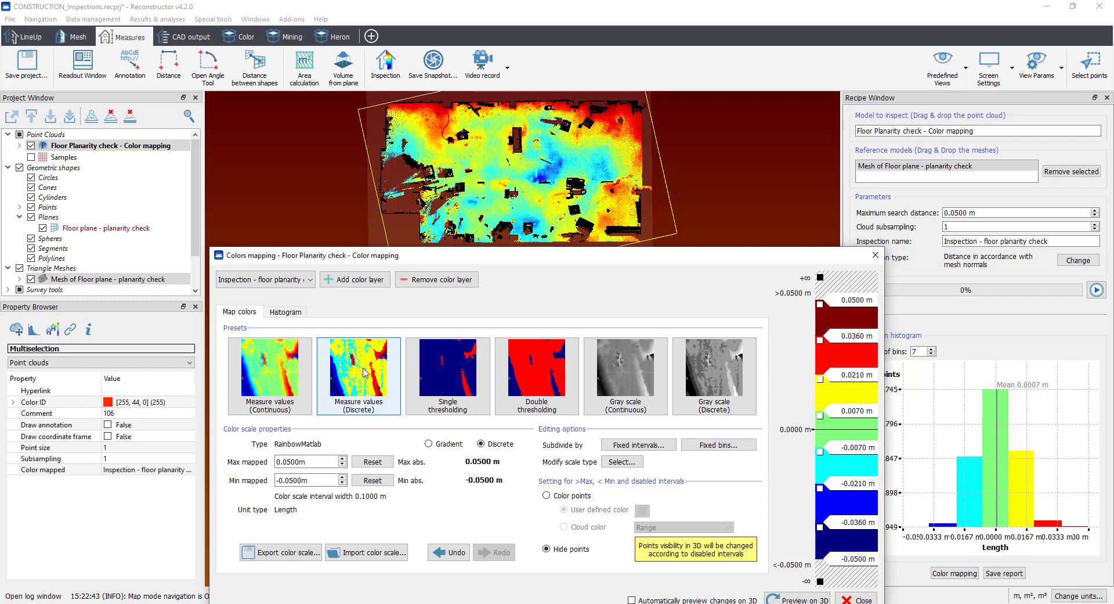
click(798, 600)
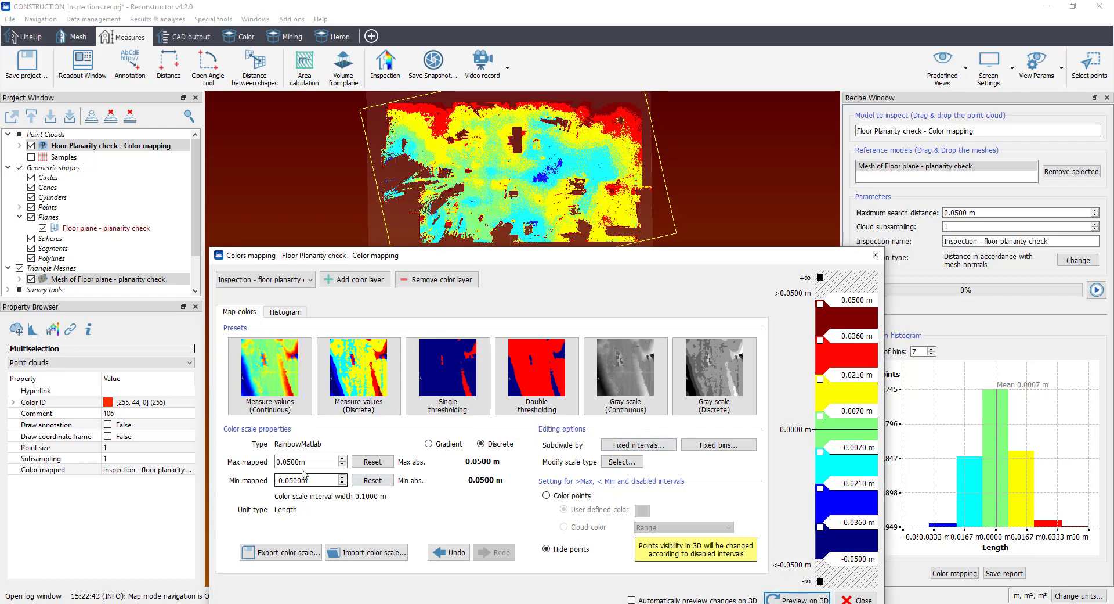
drag(288, 466, 291, 465)
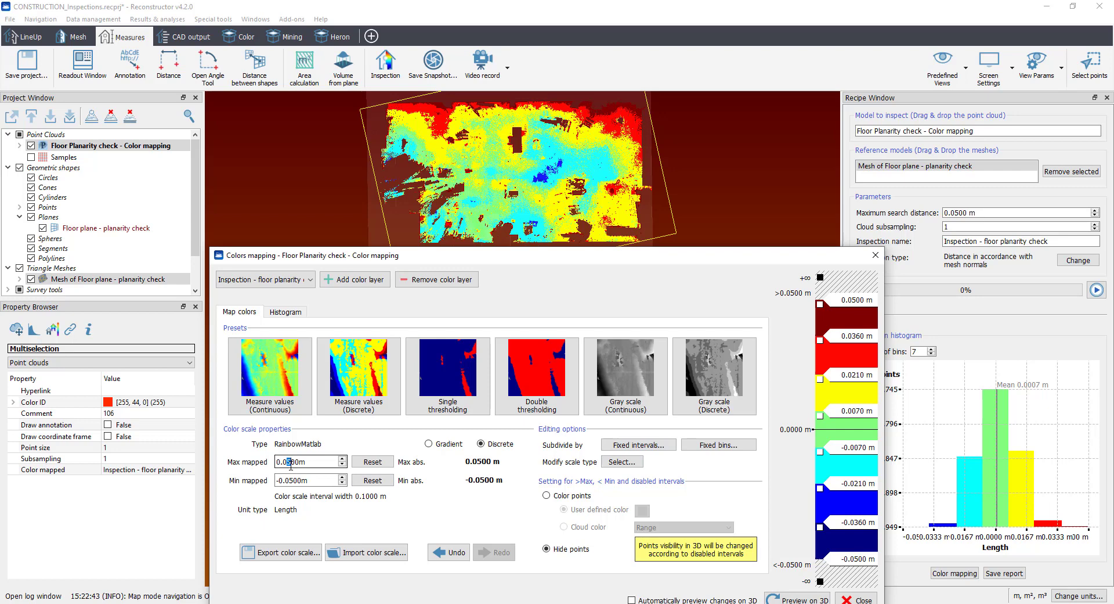
text(2)
drag(288, 479, 292, 479)
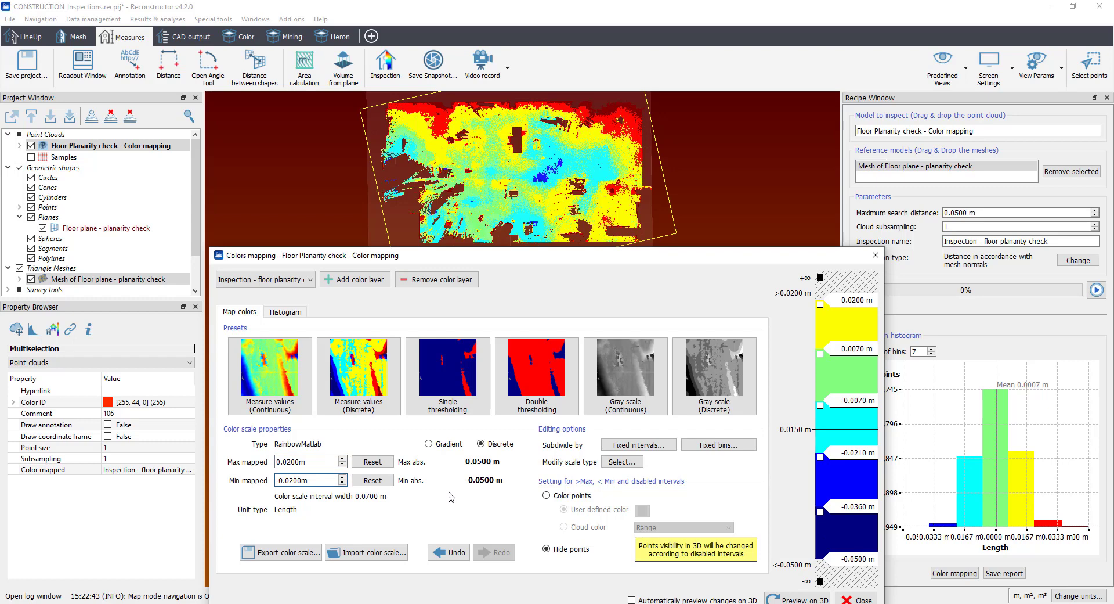
click(796, 599)
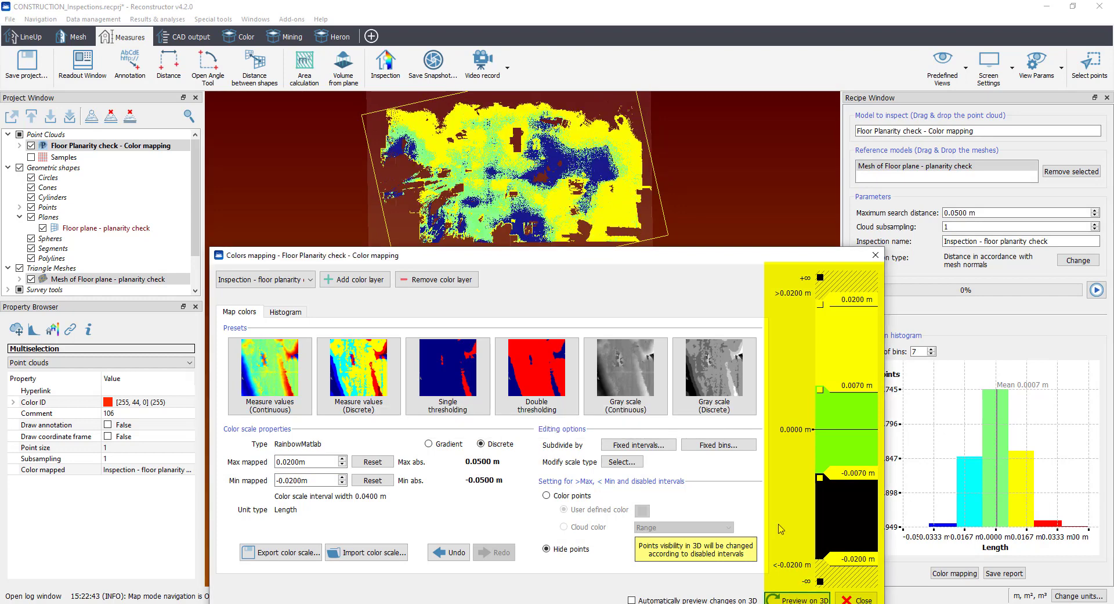
click(537, 371)
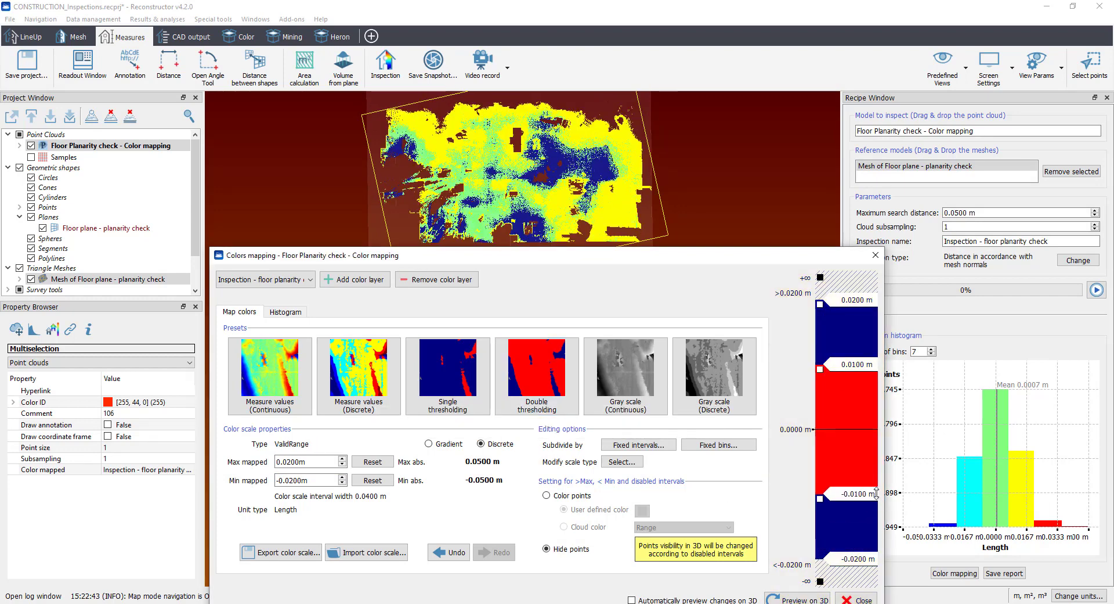
click(798, 600)
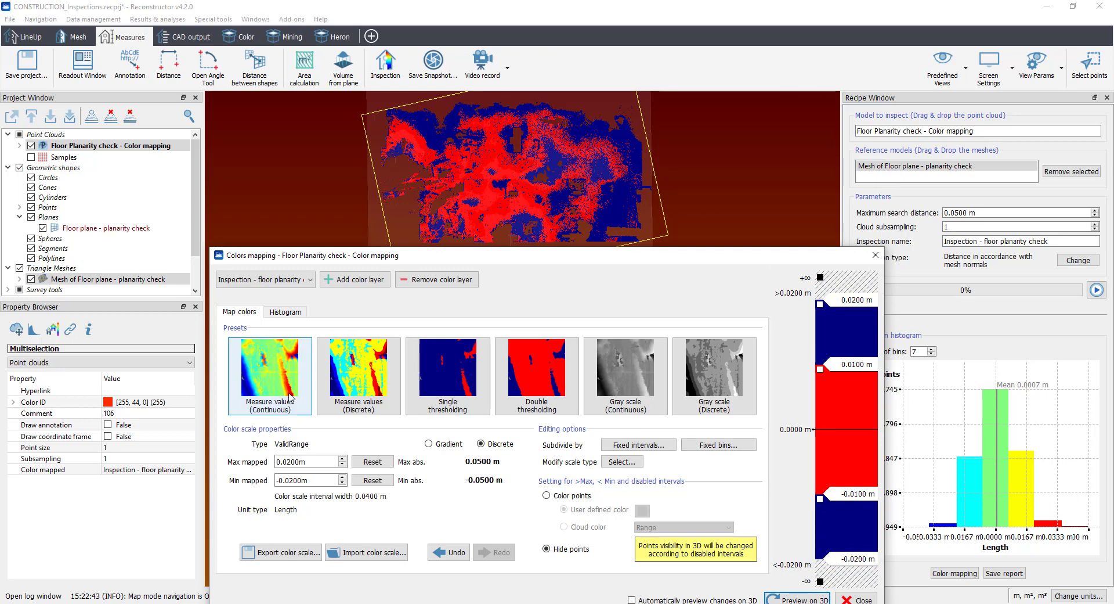
Step: Apply the Measure values (Continuous) preset, spread the scale markers to ±0.0150, ±0.0300 and ±0.0400 m, and preview it in 3D
click(270, 371)
click(792, 599)
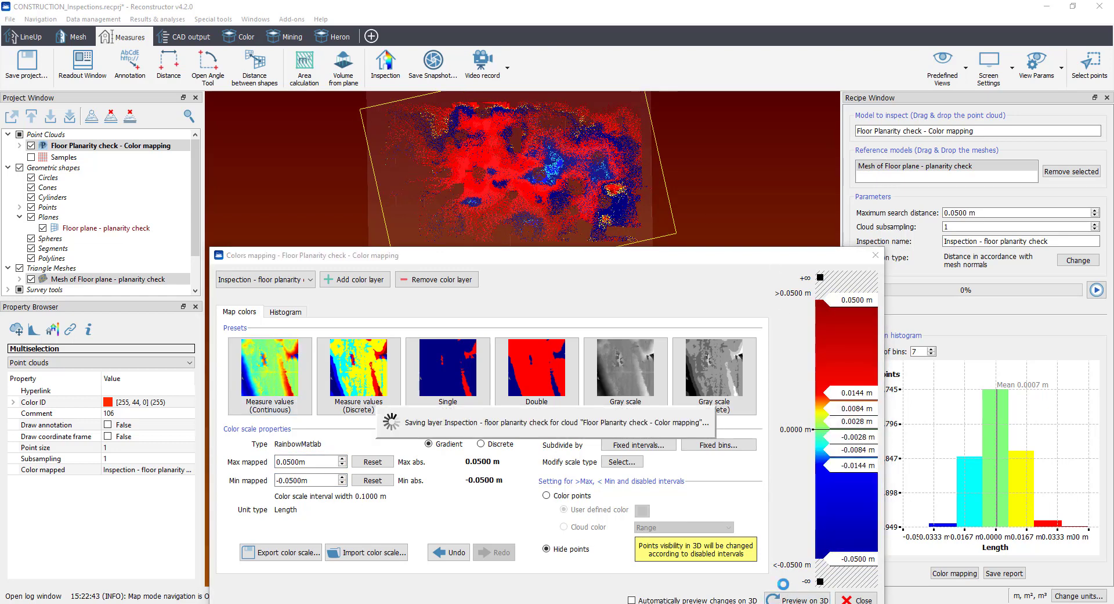
drag(862, 395, 864, 352)
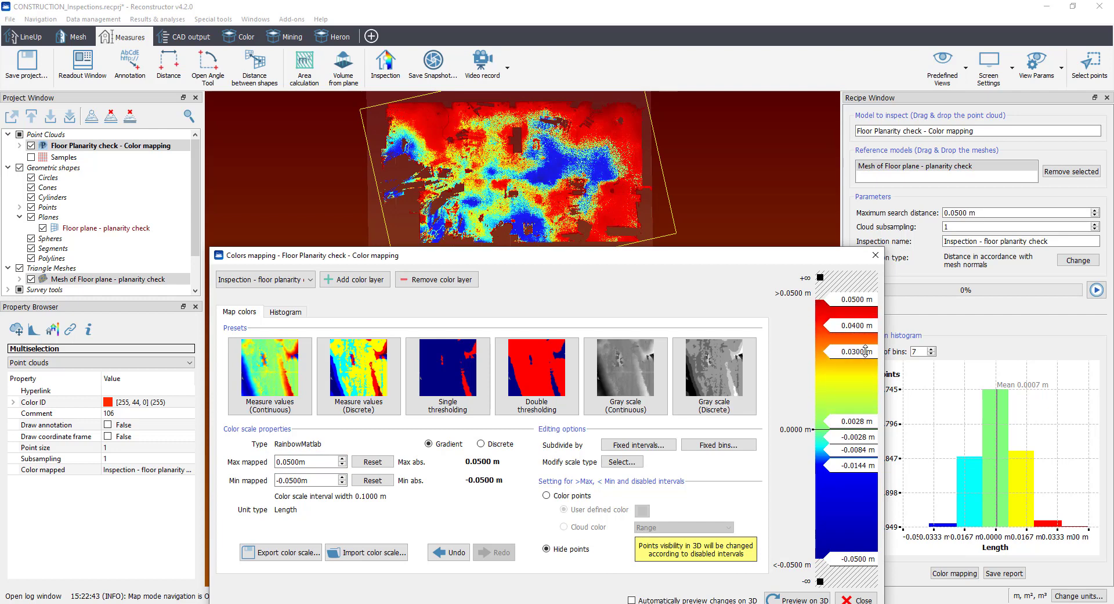
drag(869, 421, 866, 391)
drag(864, 466, 872, 506)
drag(863, 436, 864, 467)
click(789, 598)
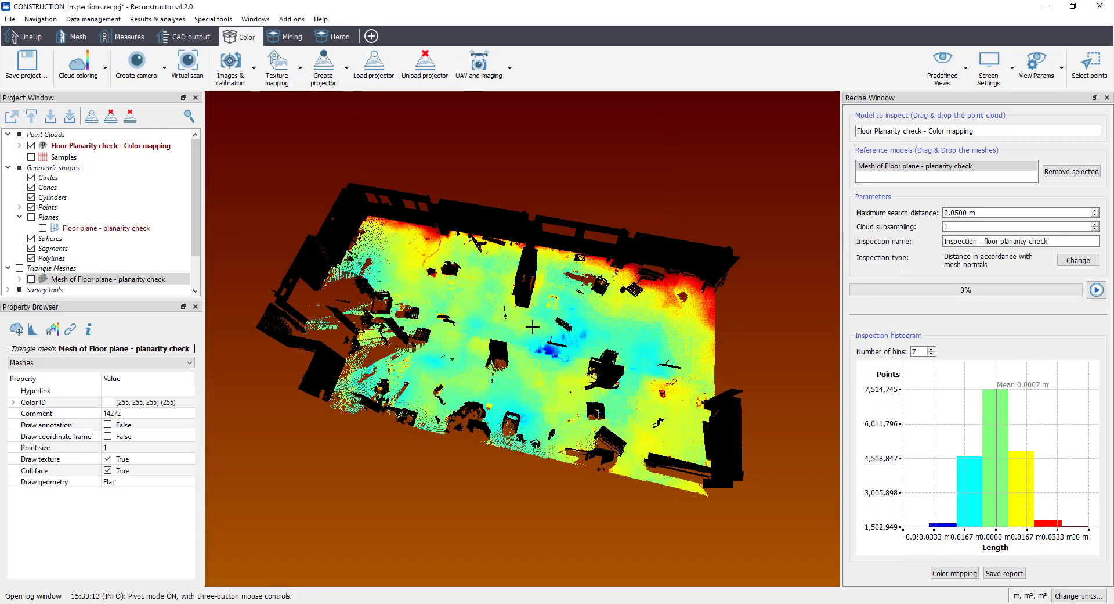
Step: Save the inspection as the PDF report InspectionReport with the site name Inspection Report, and look through its pages
click(1017, 576)
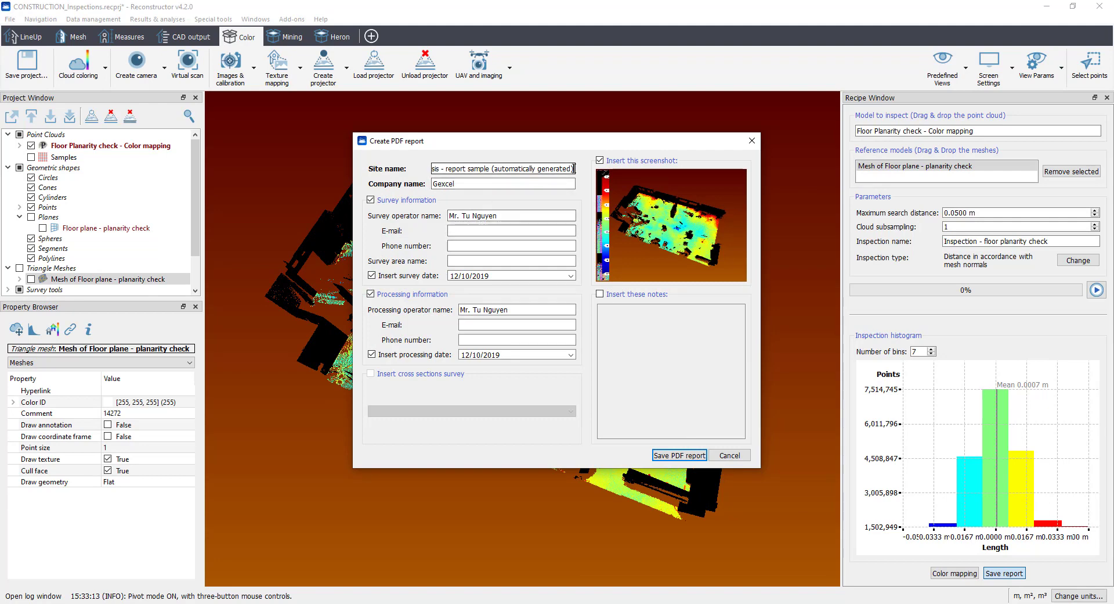
drag(574, 168, 390, 167)
key(BackSpace)
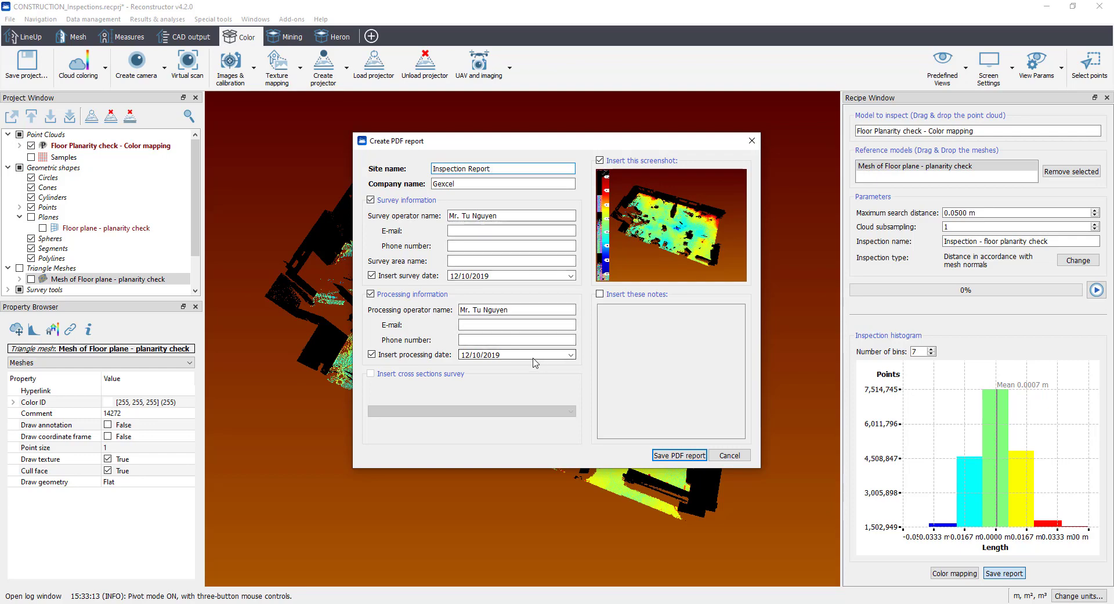
click(684, 456)
click(812, 545)
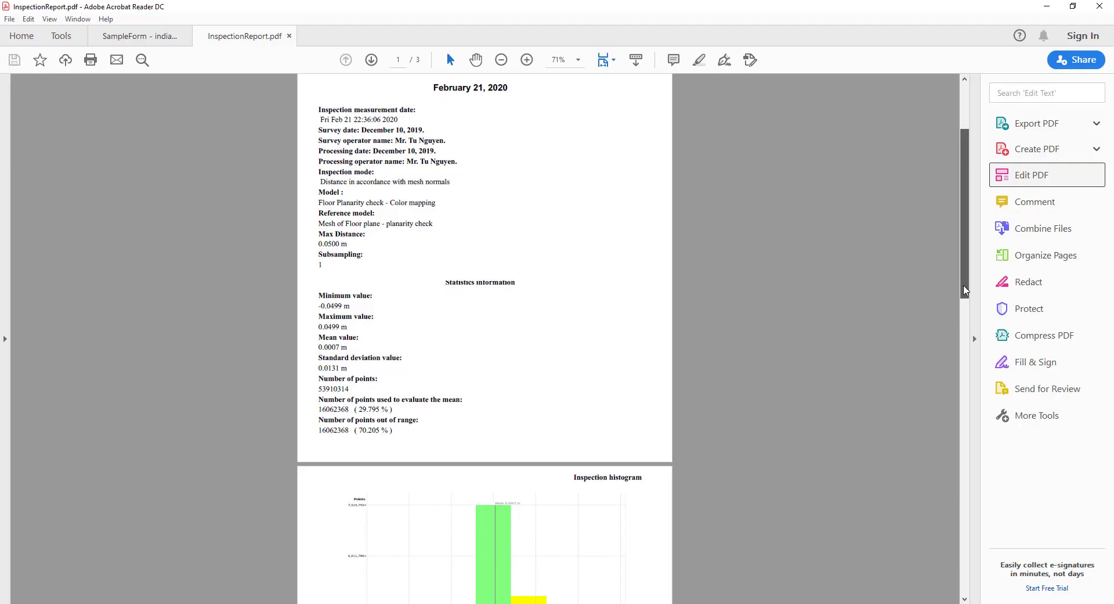
drag(964, 290, 963, 563)
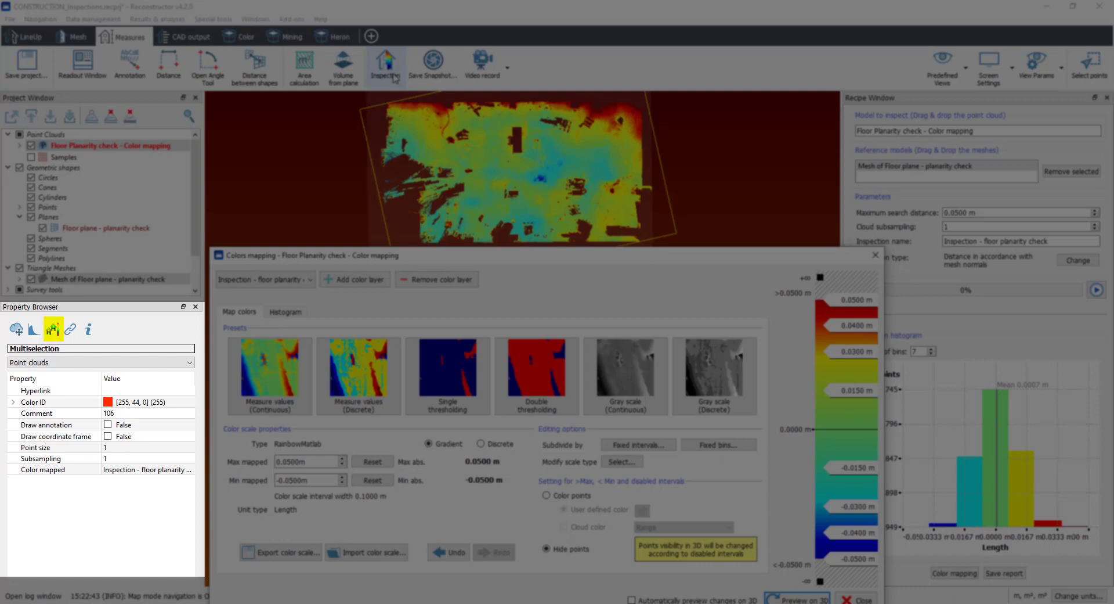
Step: Open Colors mapping for the Floor Planarity check cloud through the cloud coloring tools
click(244, 38)
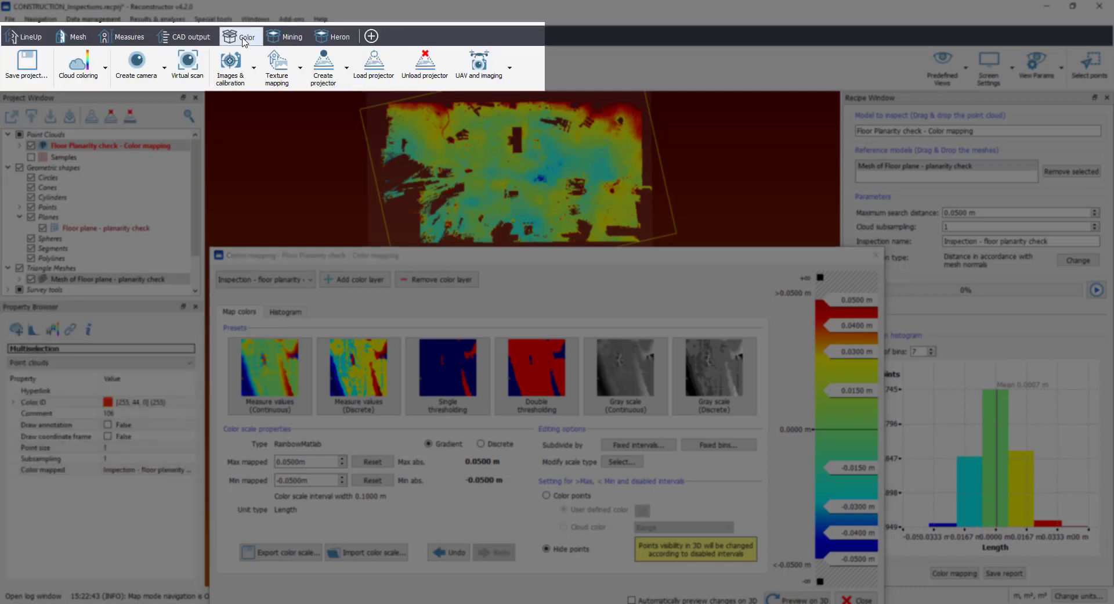
click(105, 68)
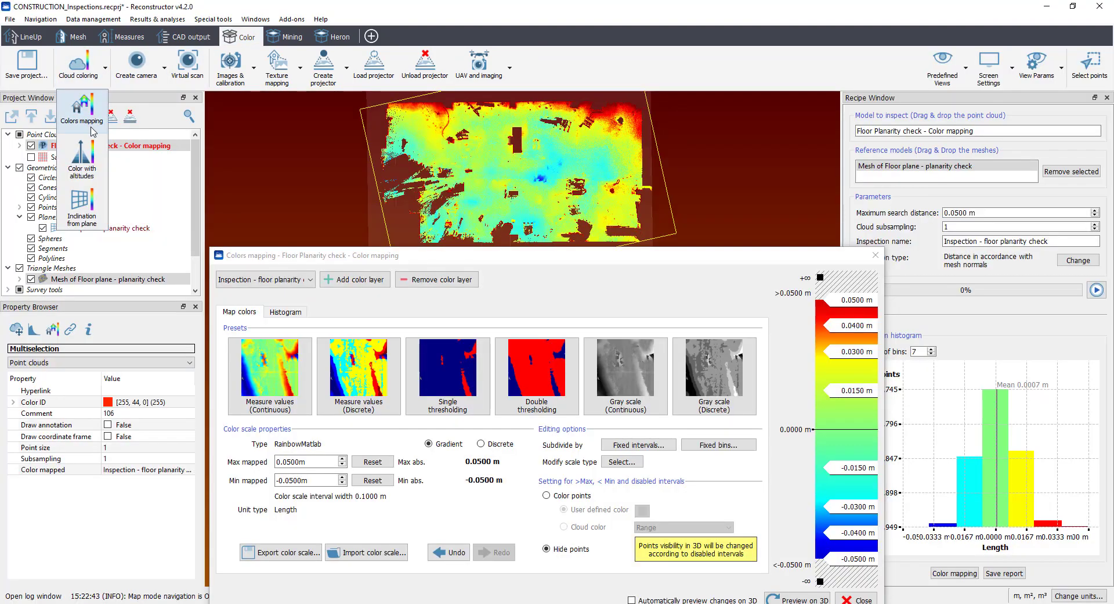
click(87, 116)
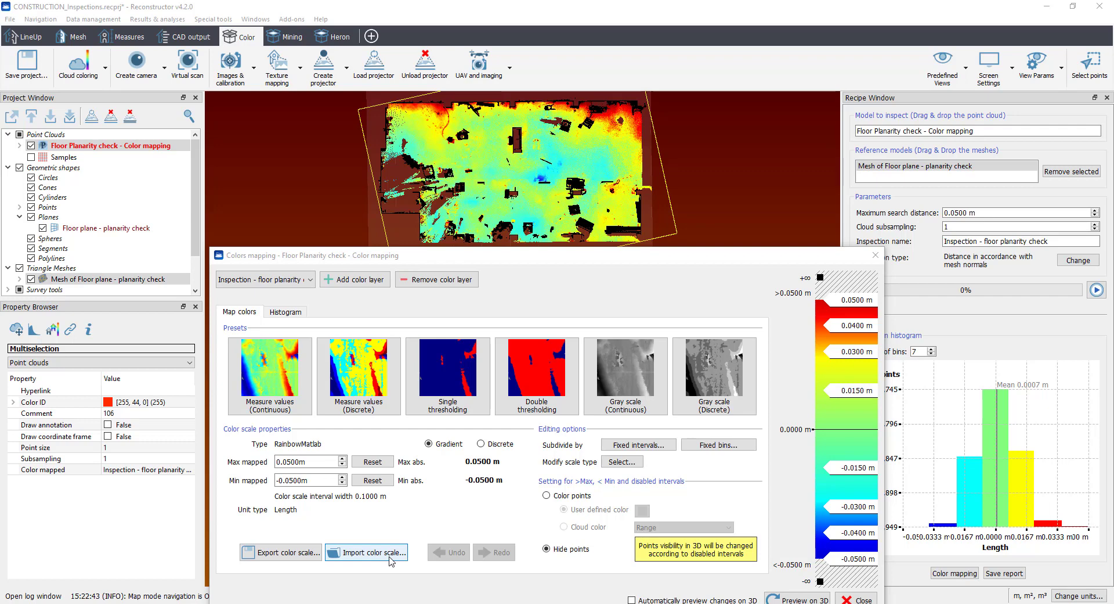
Step: Add a color layer to the cloud that colors it with altitude along the Z axis
click(359, 279)
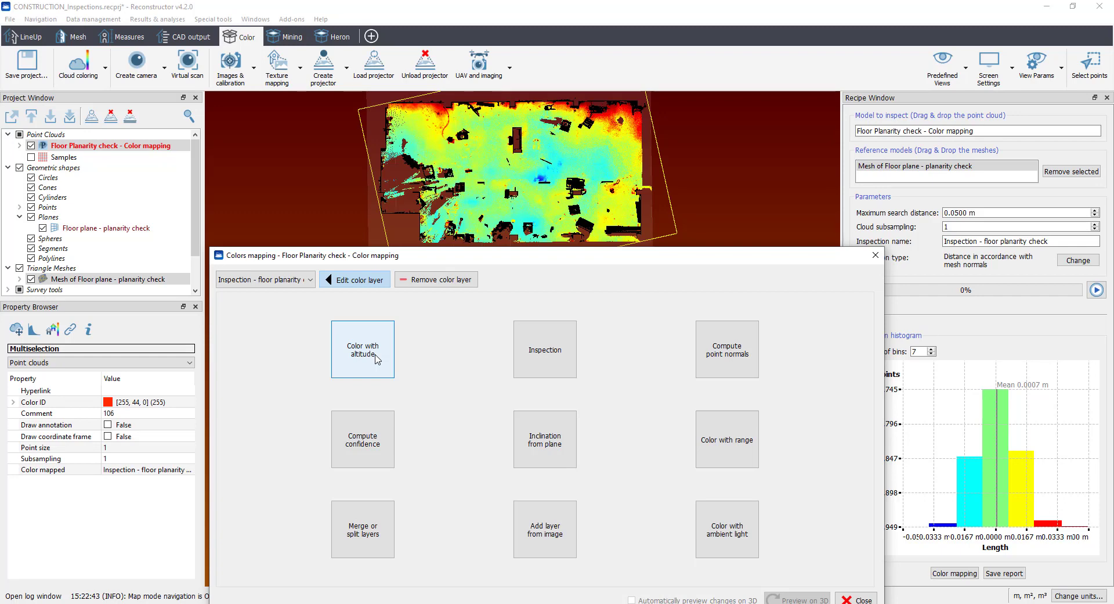
click(376, 358)
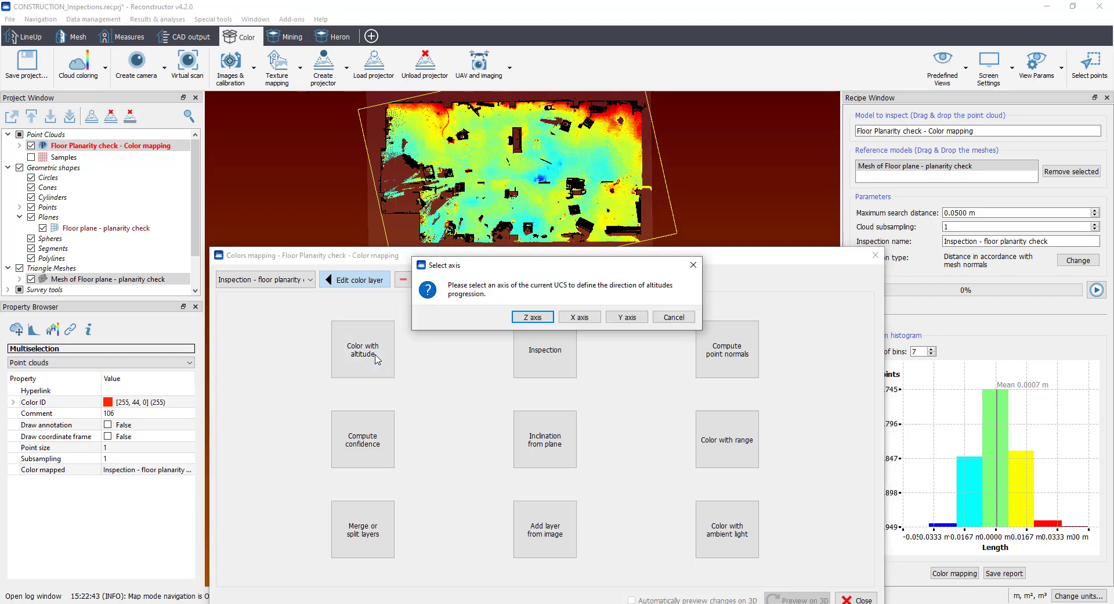
click(527, 319)
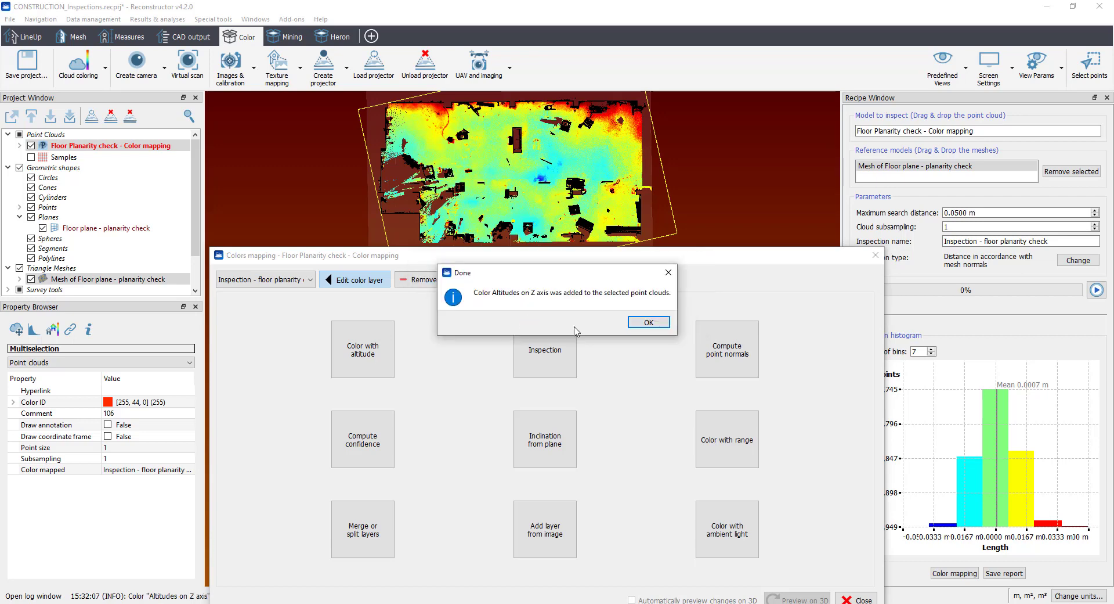
click(648, 322)
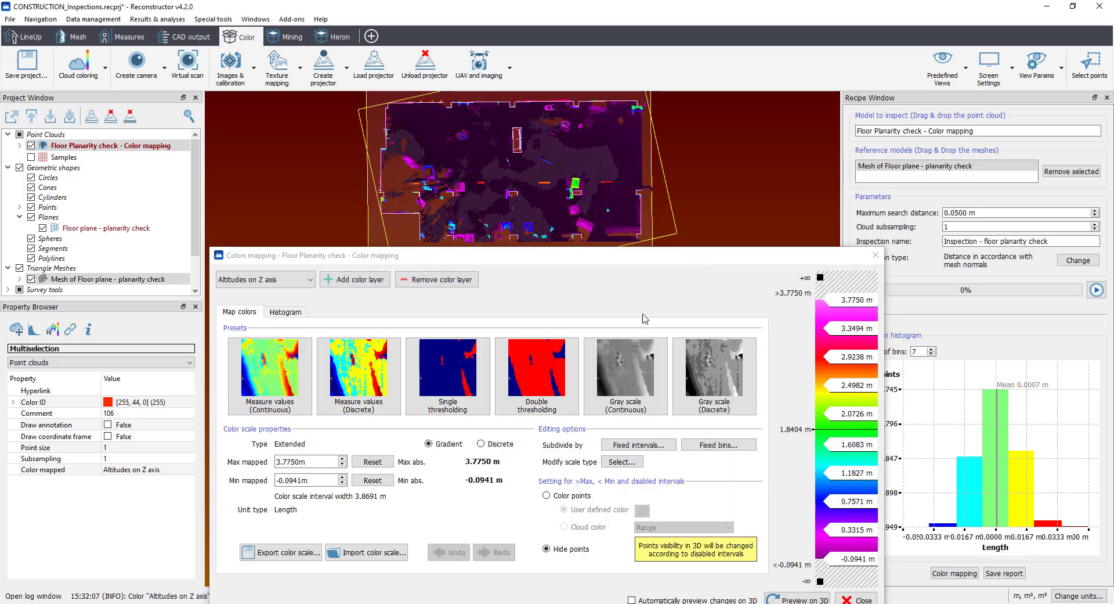
Step: Examine the altitude coloring of the building's walls, columns and floor from several angles in the default 3D view
drag(622, 261, 600, 516)
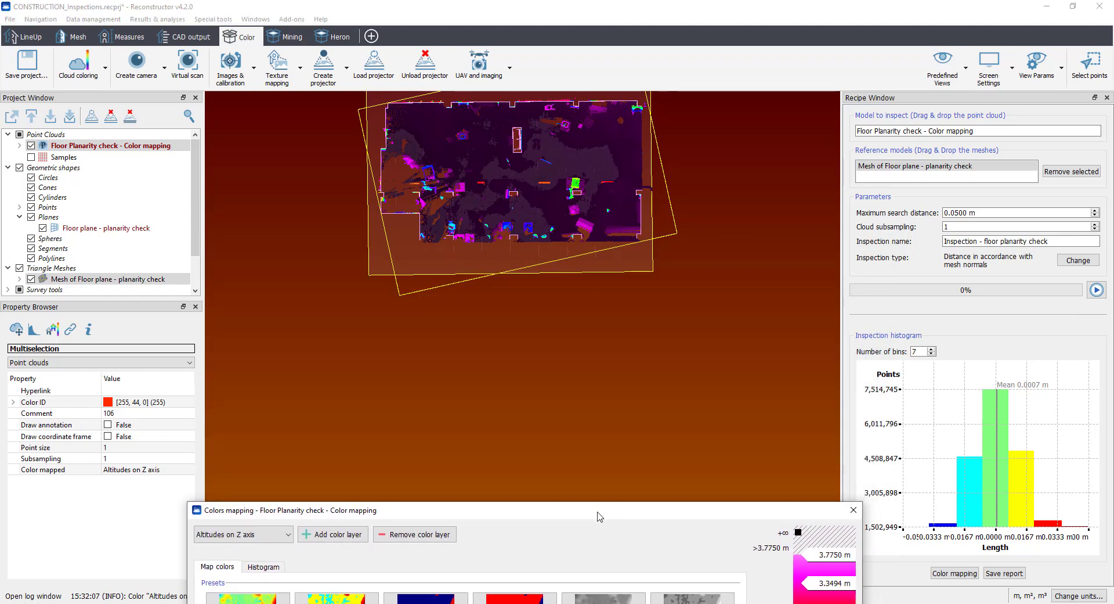
click(533, 247)
drag(517, 217, 528, 157)
middle_drag(528, 157, 523, 266)
click(943, 69)
click(945, 109)
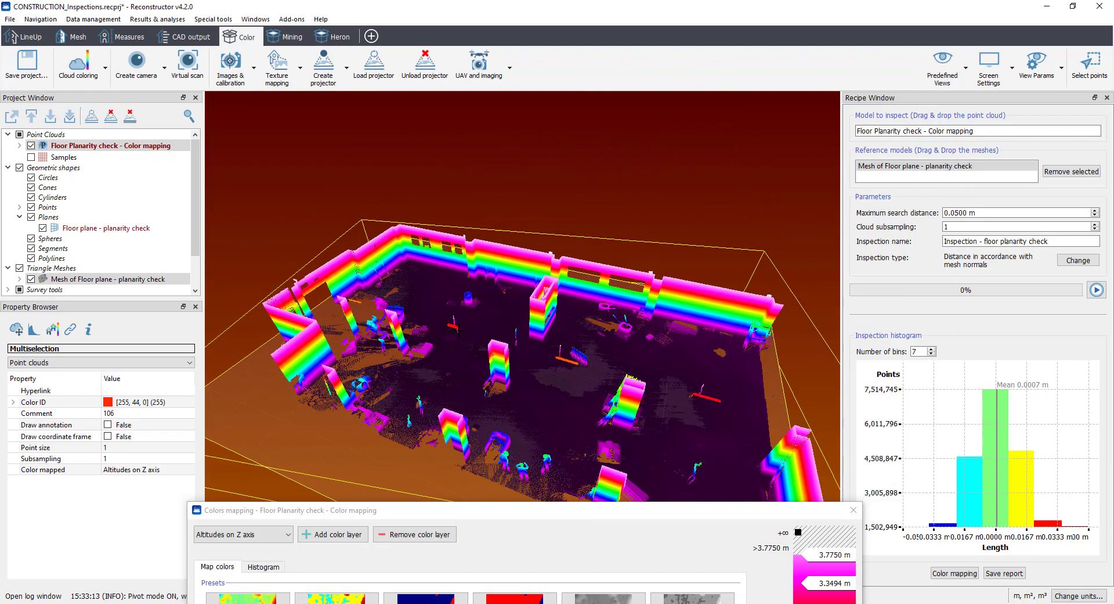
middle_drag(458, 331, 451, 269)
drag(460, 307, 514, 301)
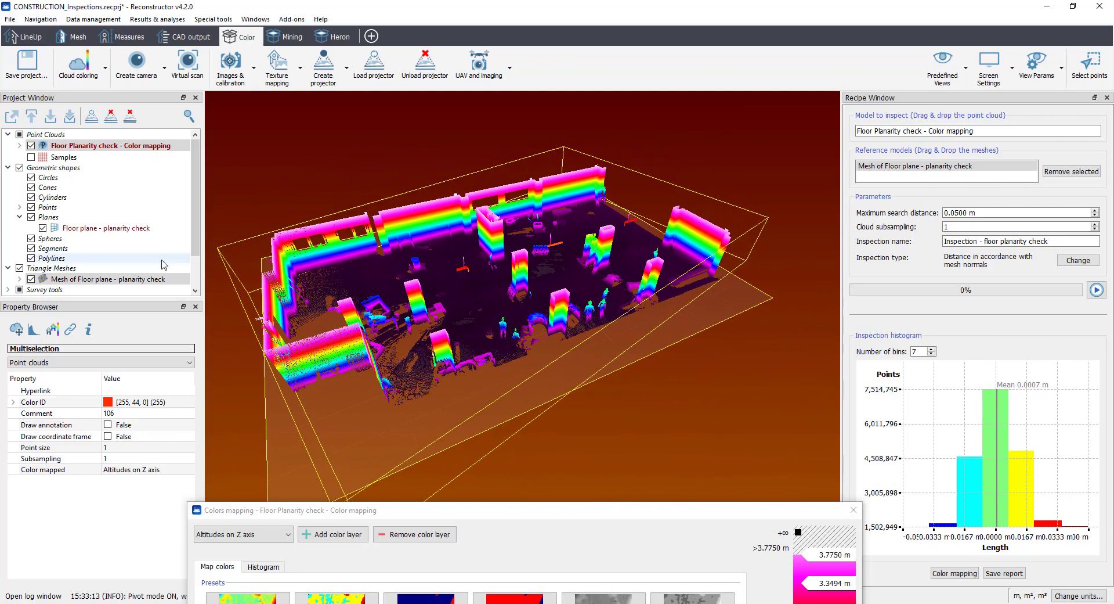
Step: Hide the Floor plane - planarity check plane and its mesh so only the colored cloud is shown
click(43, 228)
click(32, 279)
drag(504, 372, 574, 284)
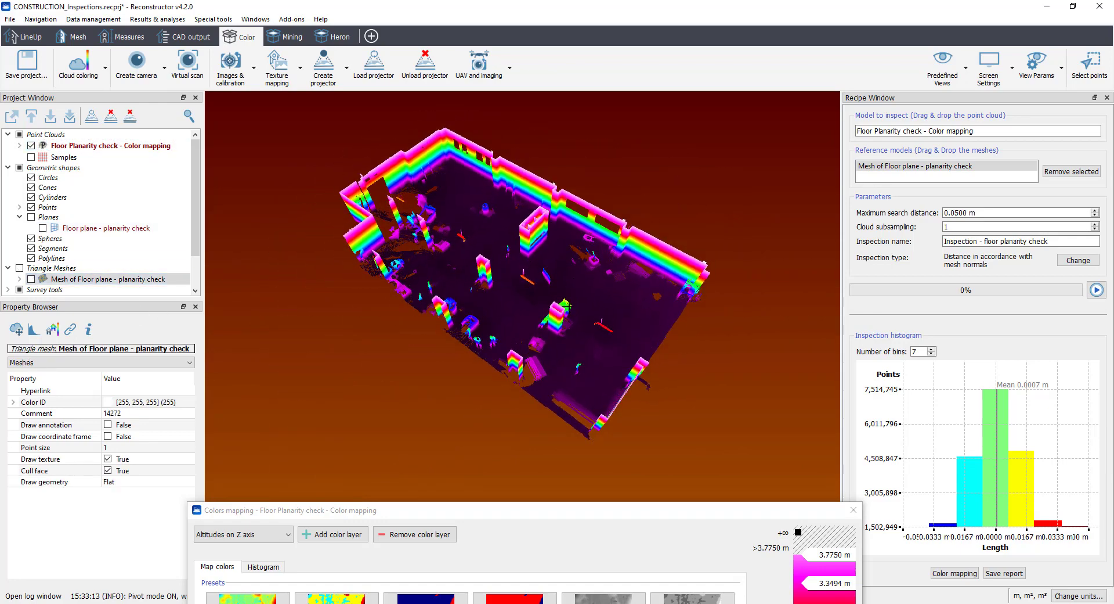
Step: Remove the Altitudes on Z axis color layer from the cloud and close Colors mapping
drag(551, 511, 780, 232)
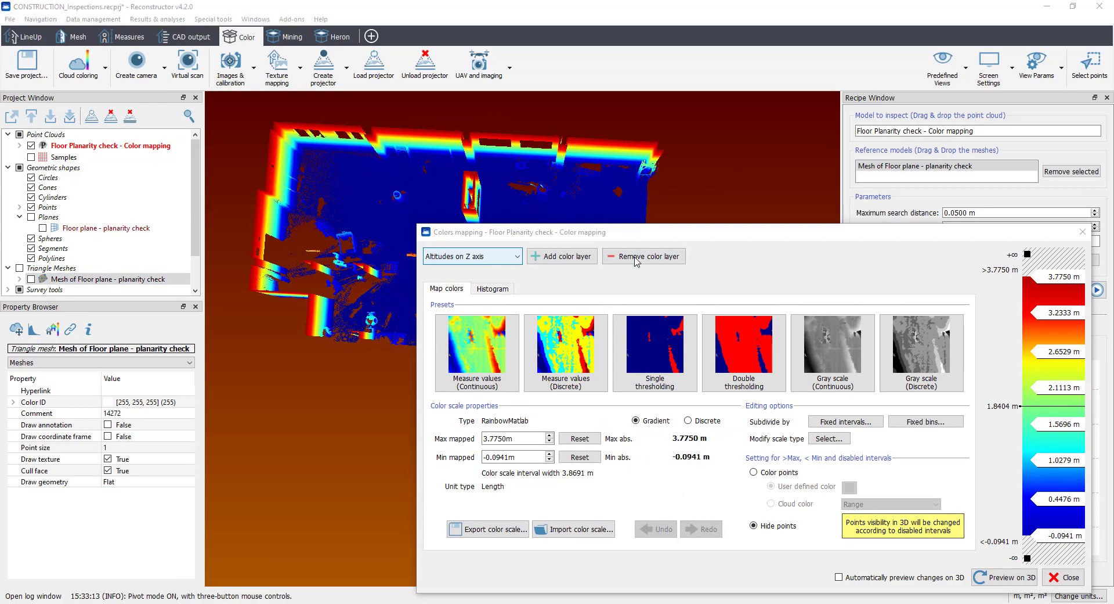
click(637, 259)
click(795, 434)
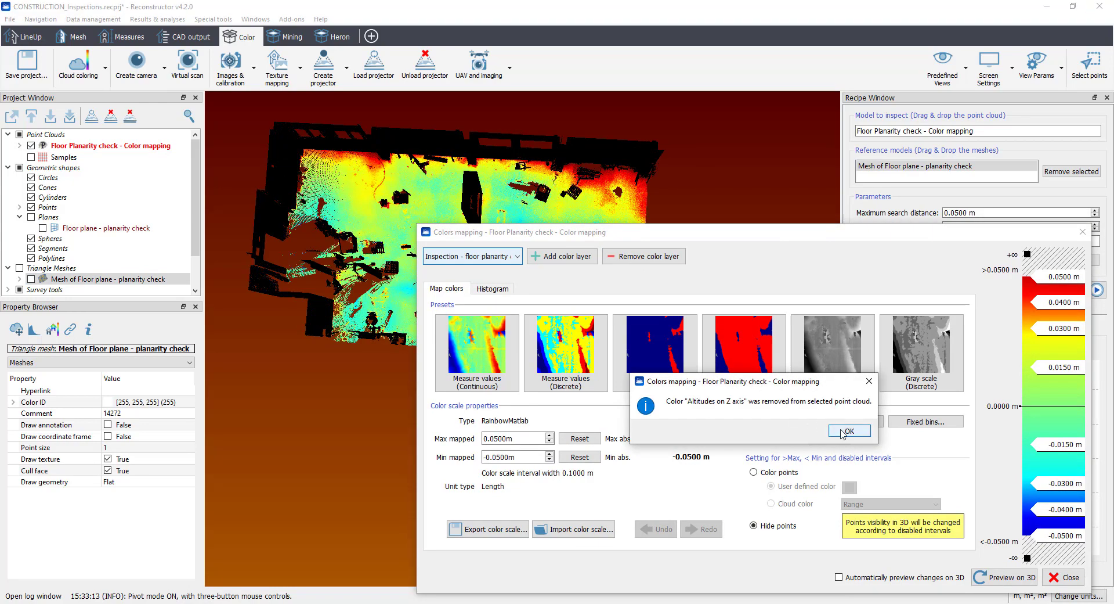
click(847, 432)
drag(837, 232, 780, 241)
click(1026, 241)
Step: Leave the inspection and create a new X-ray orthophoto named Depth grid and Inspection tools
drag(644, 314, 572, 370)
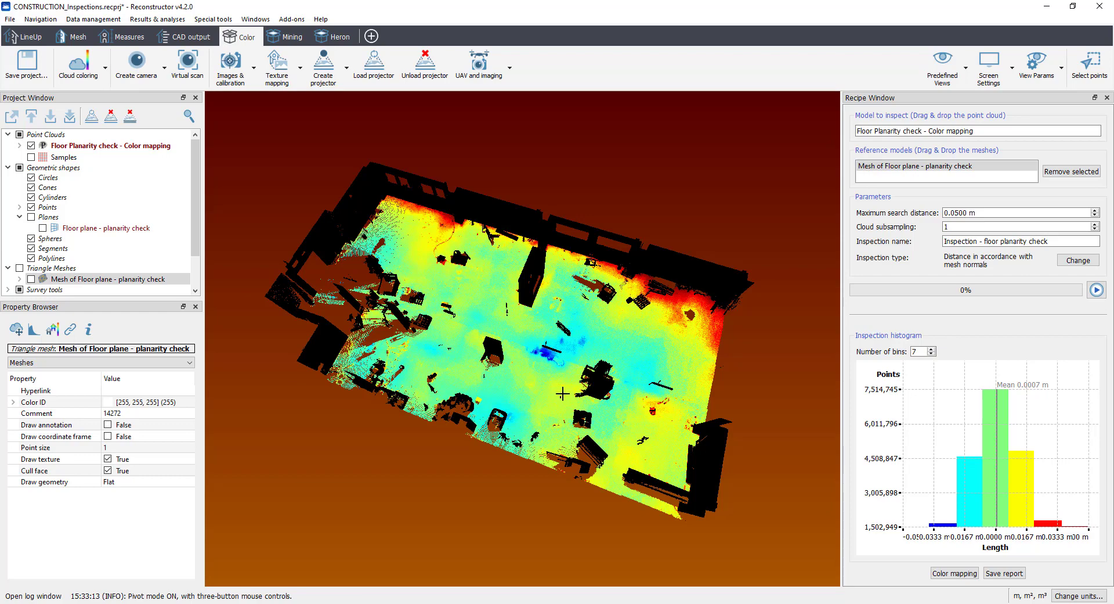
drag(545, 401, 592, 437)
middle_drag(443, 348, 489, 341)
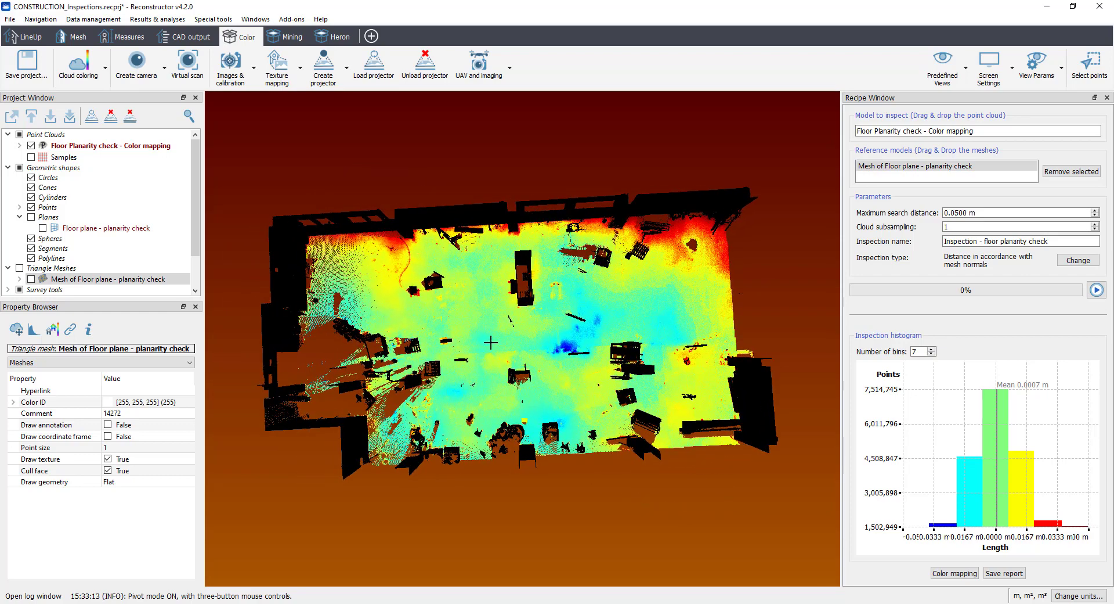
drag(489, 341, 482, 346)
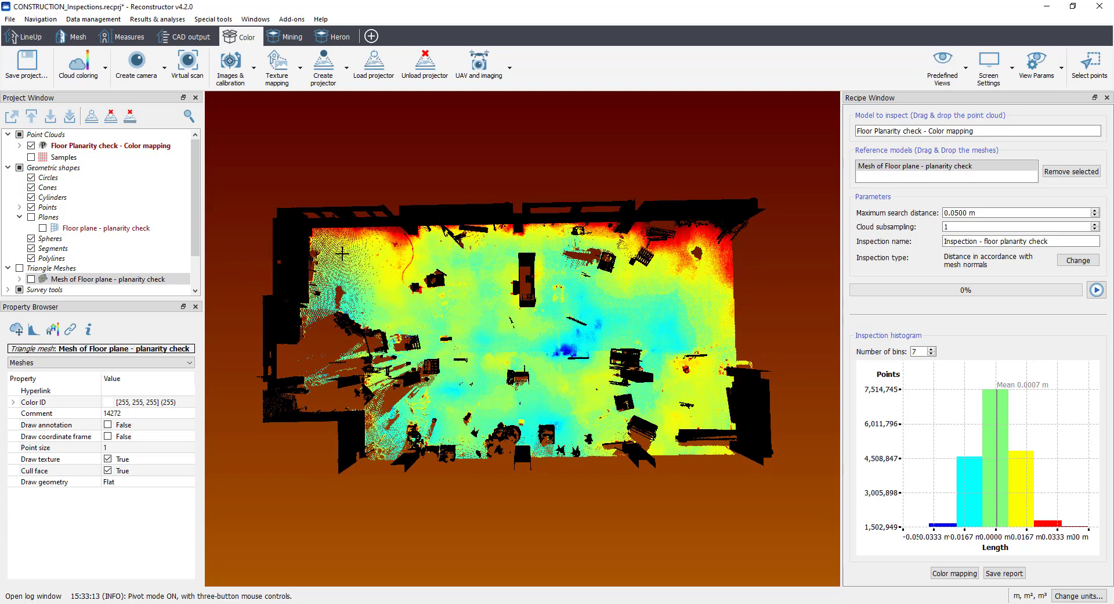
click(197, 40)
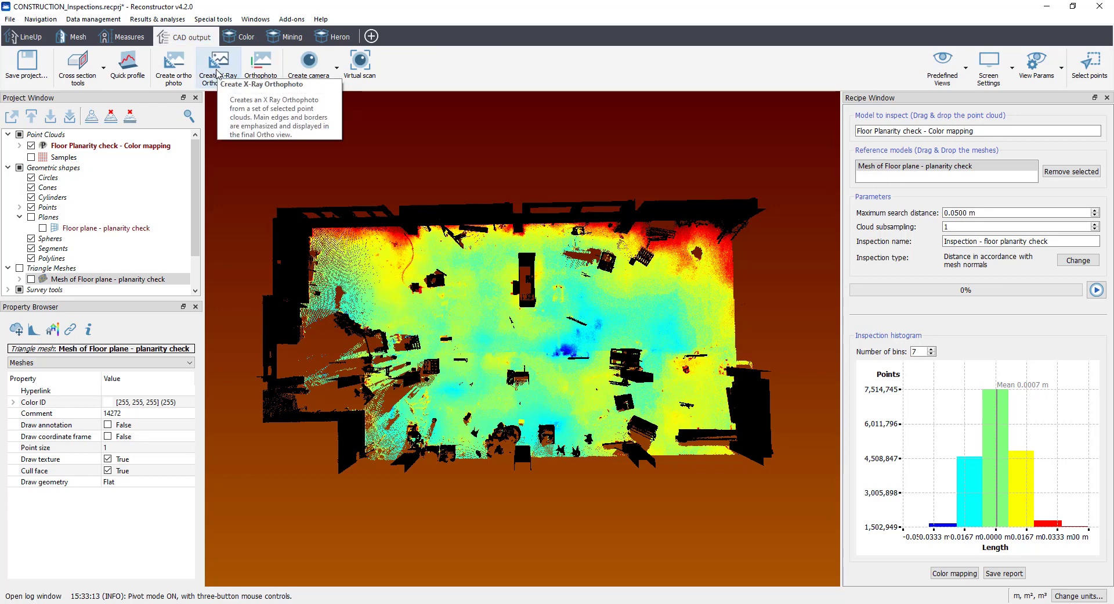
click(217, 73)
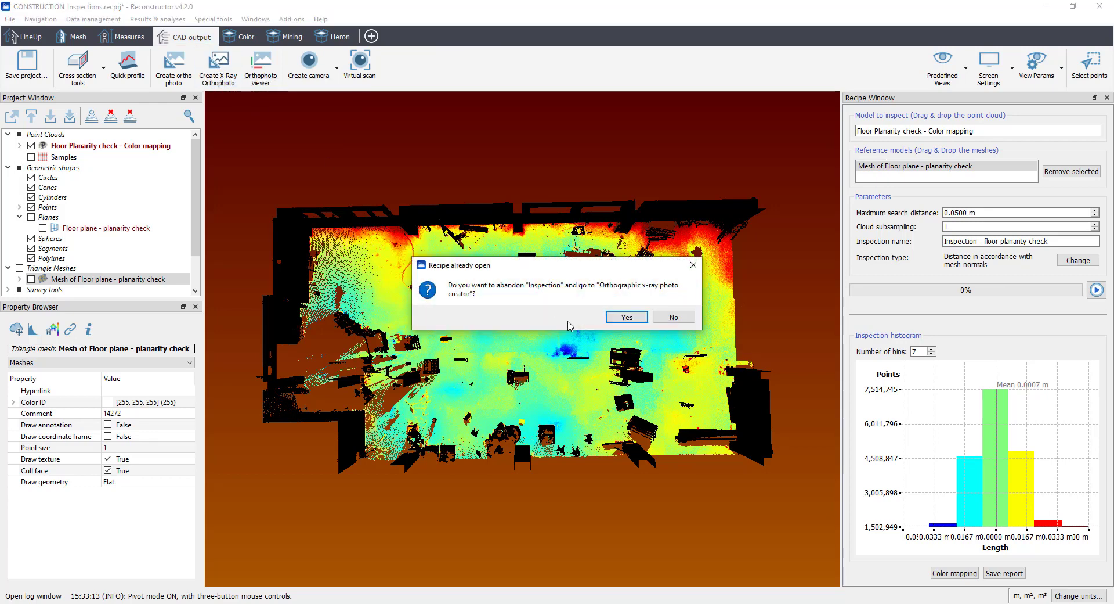
click(627, 322)
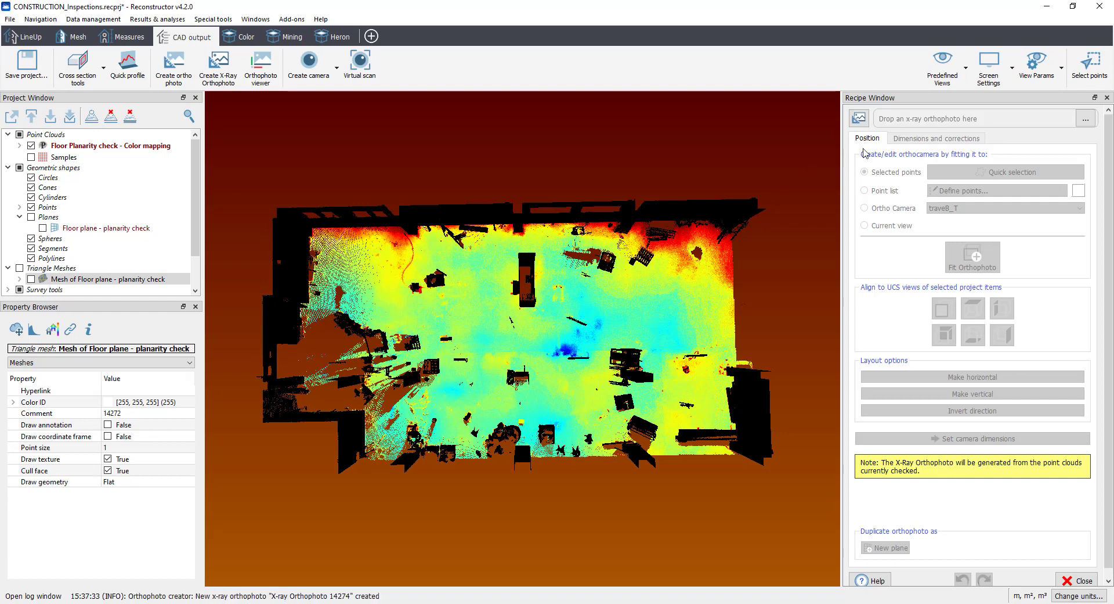
click(1001, 118)
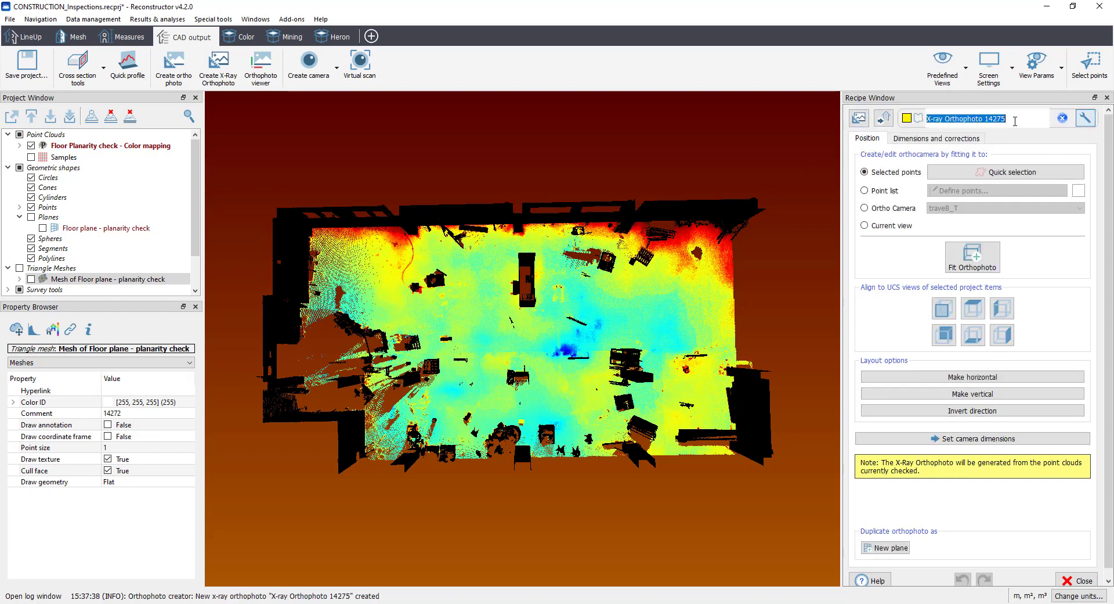
text(Dept)
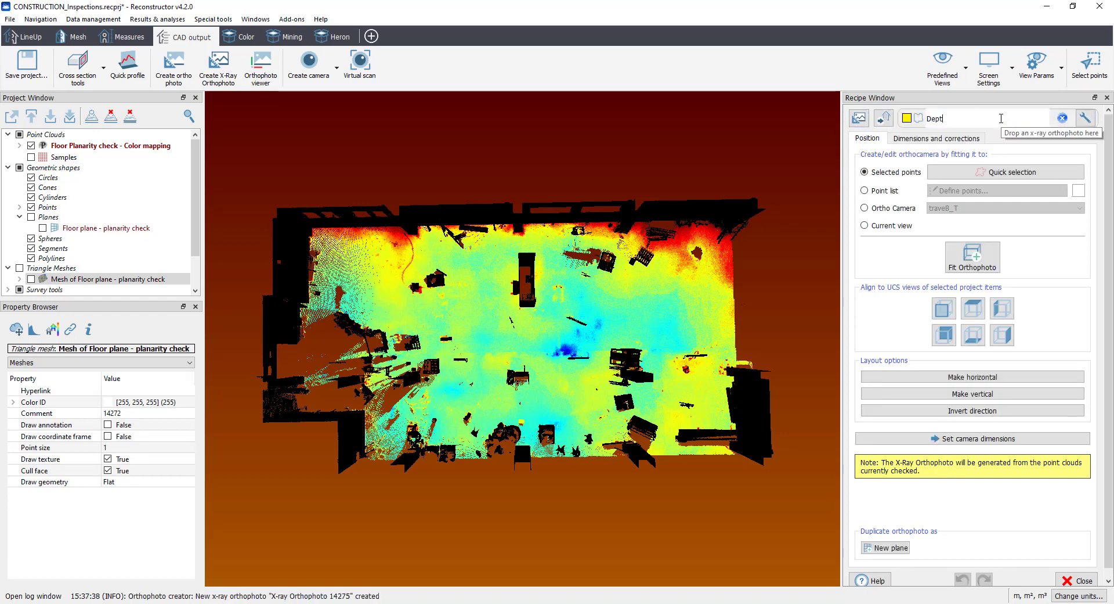
text(h grid and Inspect)
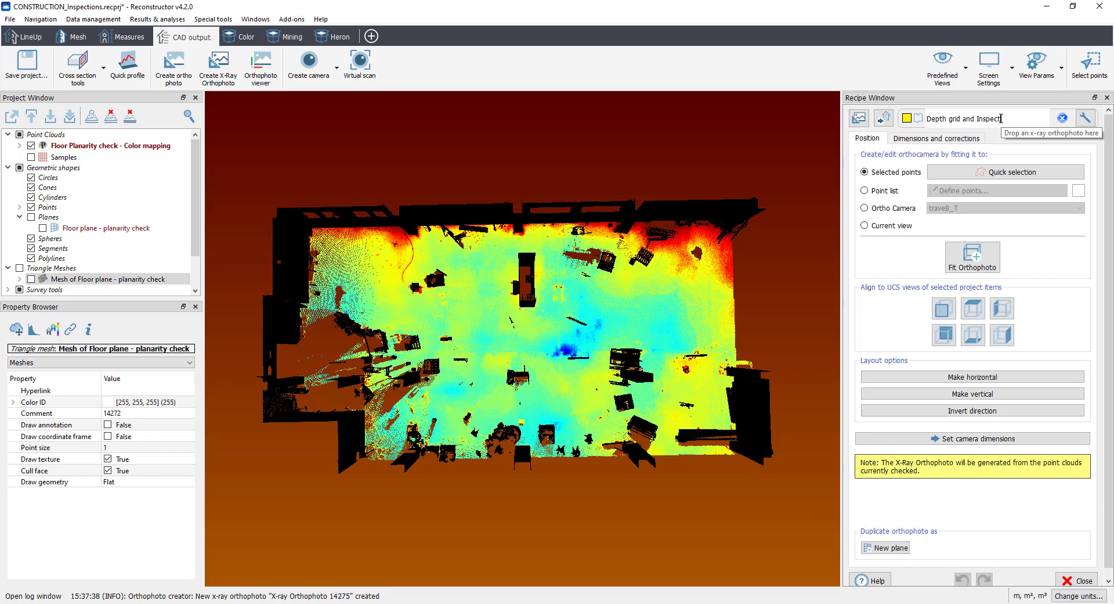
text(ion tools)
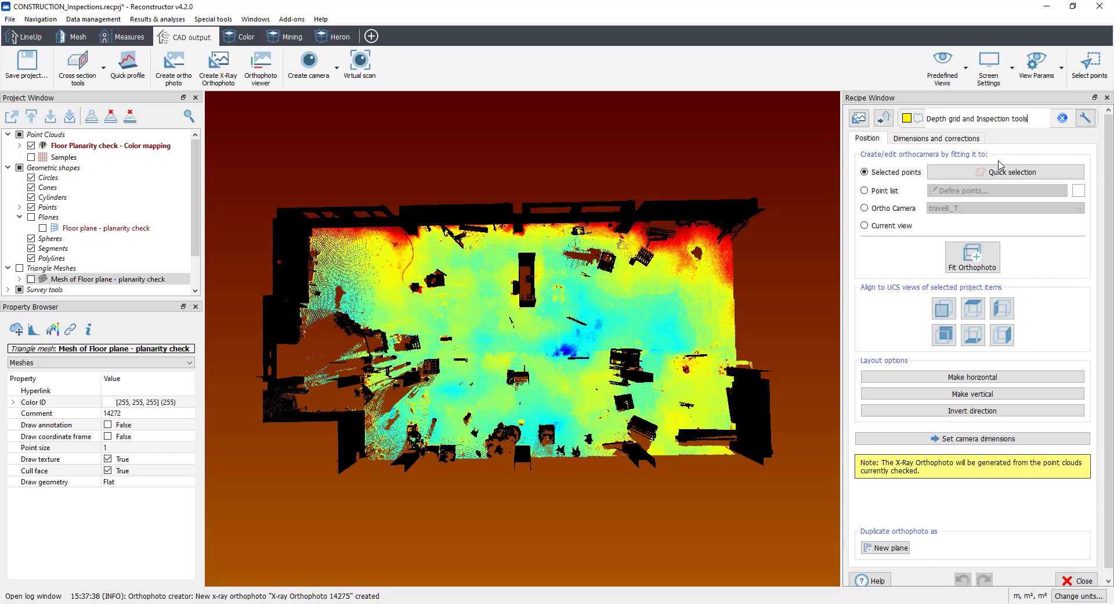
Step: Fit the orthophoto camera to the cloud in Map view with a quick lasso selection around the whole building
click(939, 65)
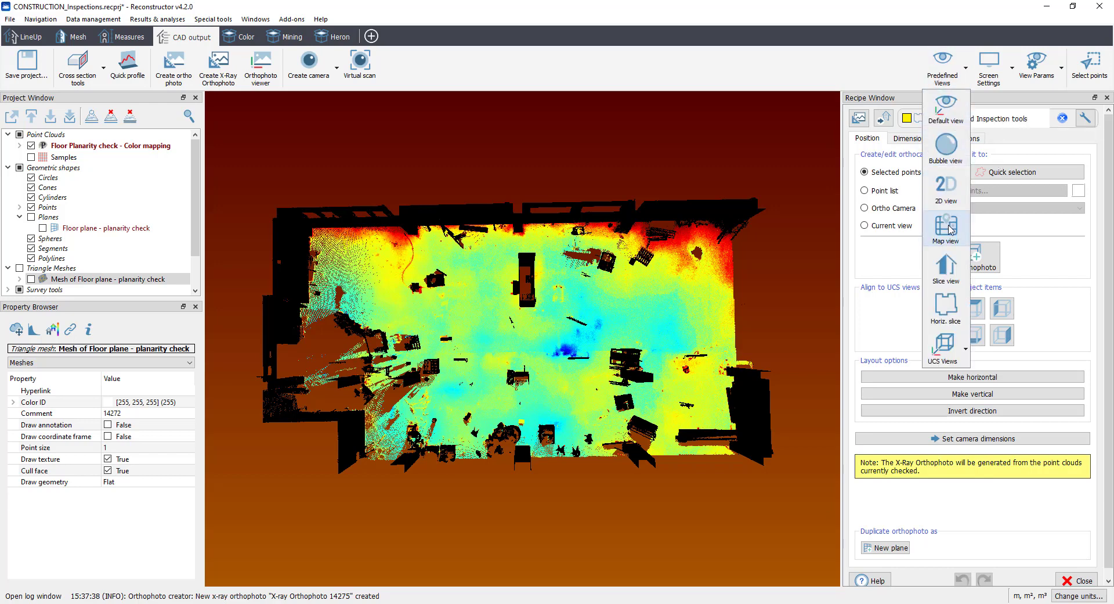
click(947, 228)
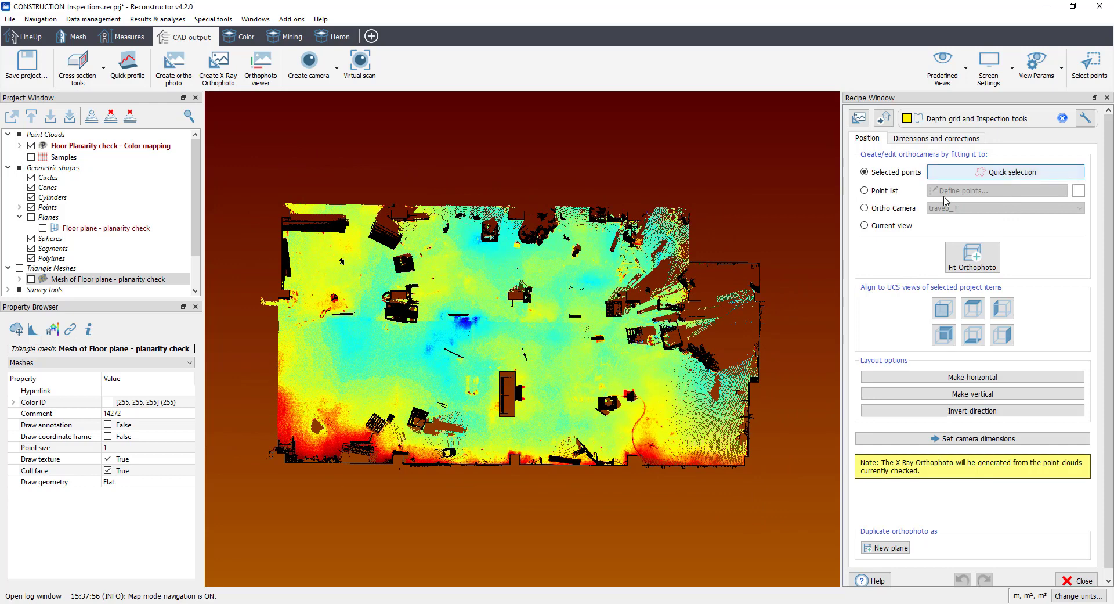
click(1010, 172)
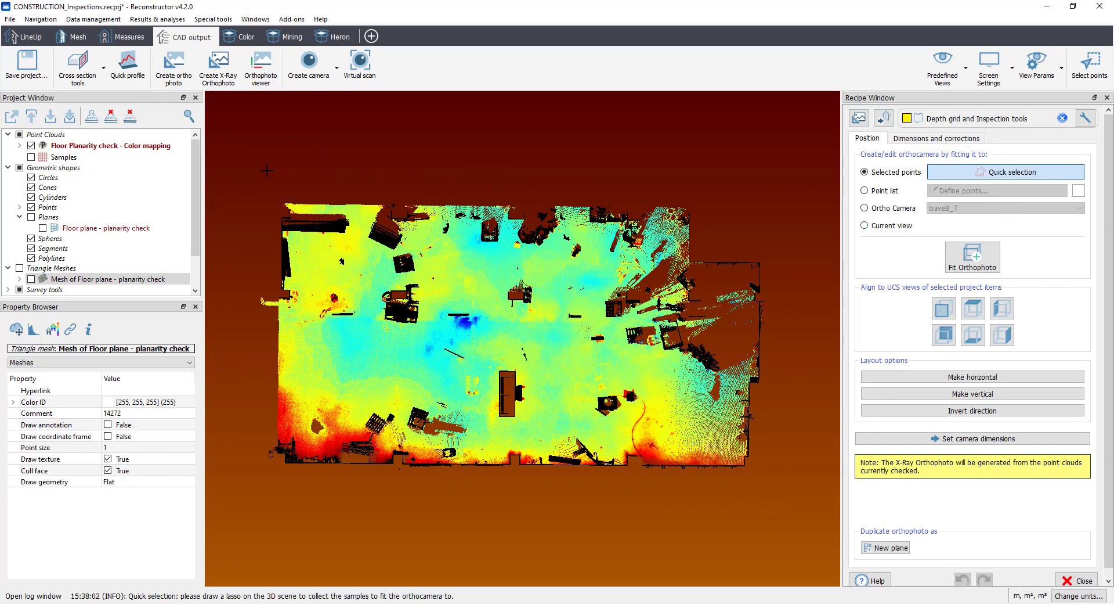
mouse_move(267, 170)
mouse_down()
mouse_move(510, 150)
mouse_move(748, 164)
mouse_move(769, 512)
mouse_move(325, 504)
mouse_move(235, 447)
mouse_move(222, 404)
mouse_up()
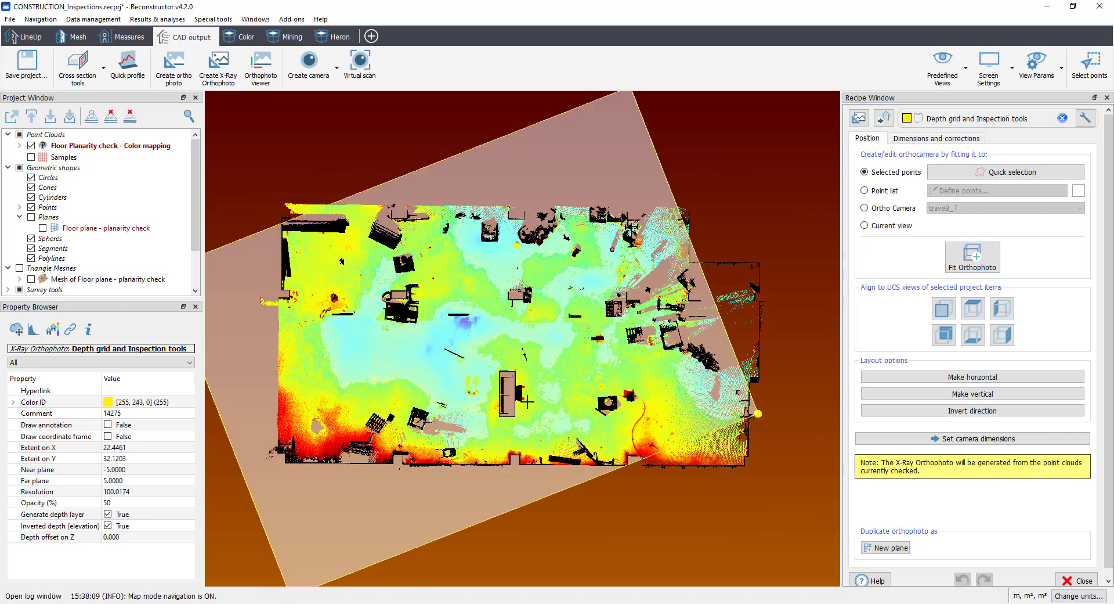
scroll(527, 401, down, 2)
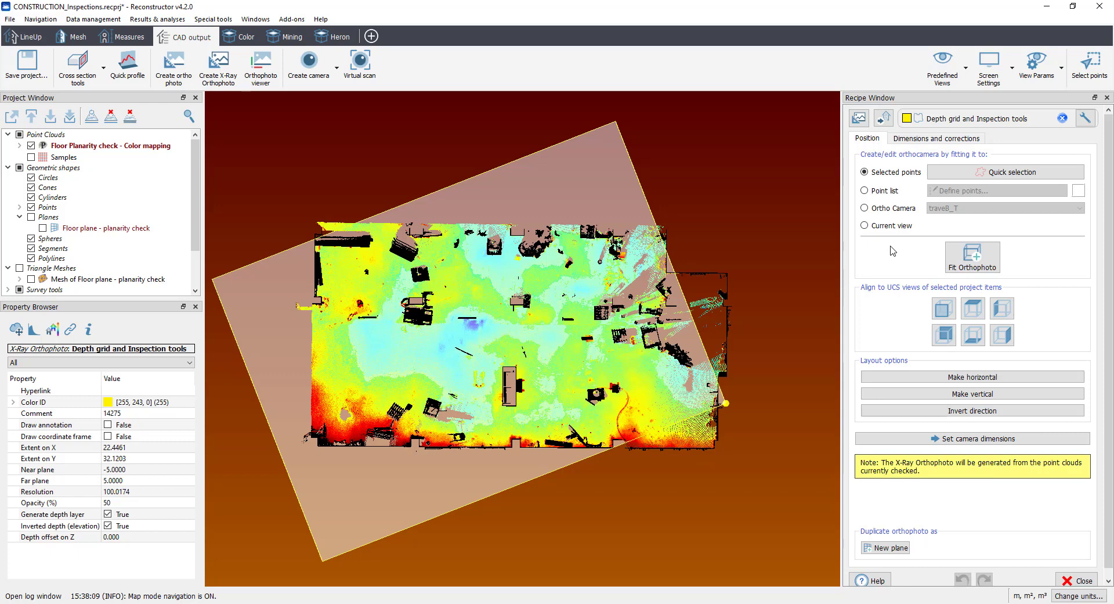
Step: Roll the orthophoto camera clockwise in 1.00° increments until its frame lines up with the building's walls
click(940, 139)
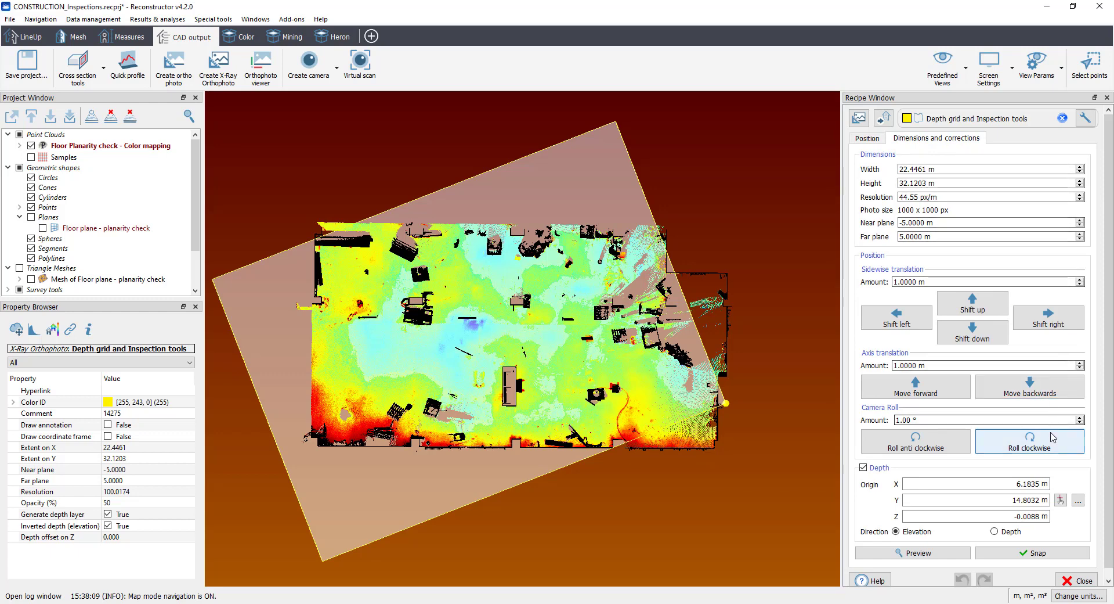
click(1026, 448)
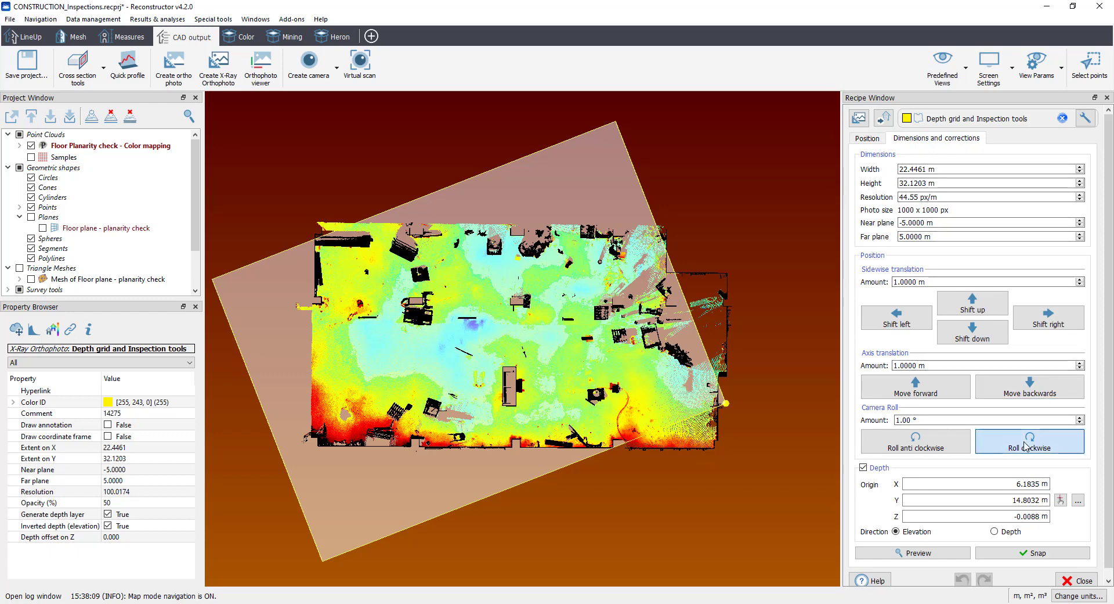
click(1026, 448)
click(1026, 448)
click(1026, 448)
click(1026, 448)
click(1026, 448)
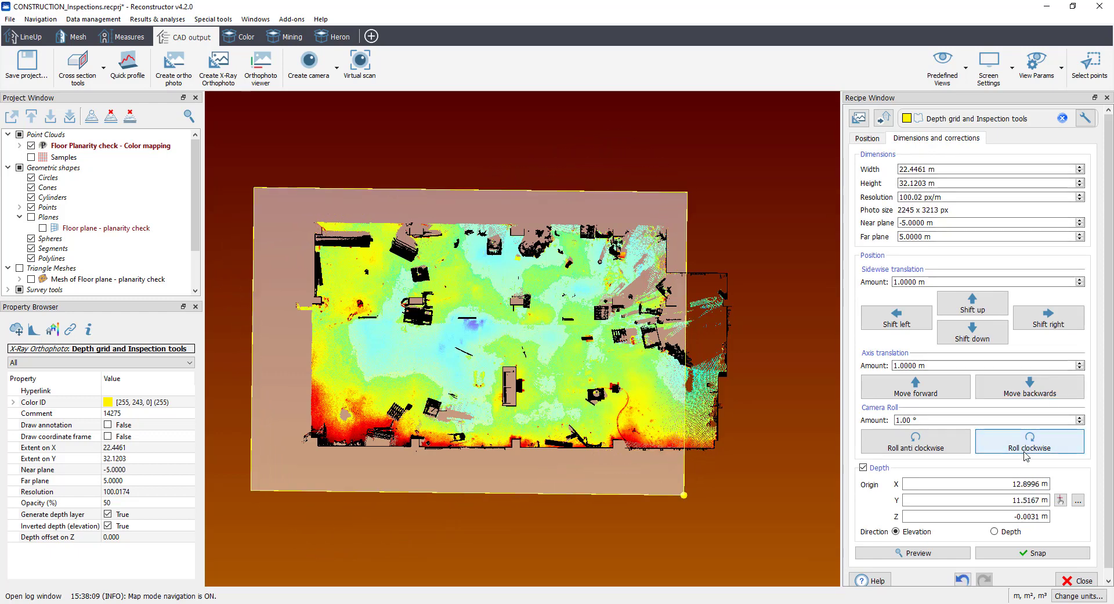
Step: Shift the orthophoto frame and enlarge it to 23.4461 m wide and 36.1203 m high so it covers the whole building
click(975, 307)
click(975, 340)
click(975, 340)
click(975, 341)
scroll(919, 170, up, 1)
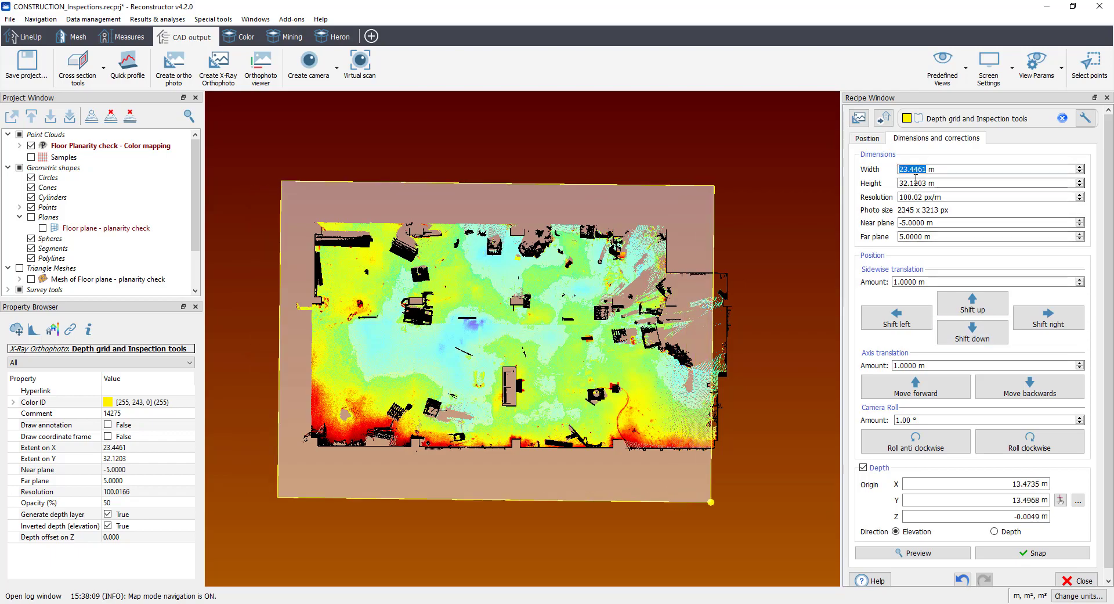
scroll(917, 182, up, 4)
click(976, 340)
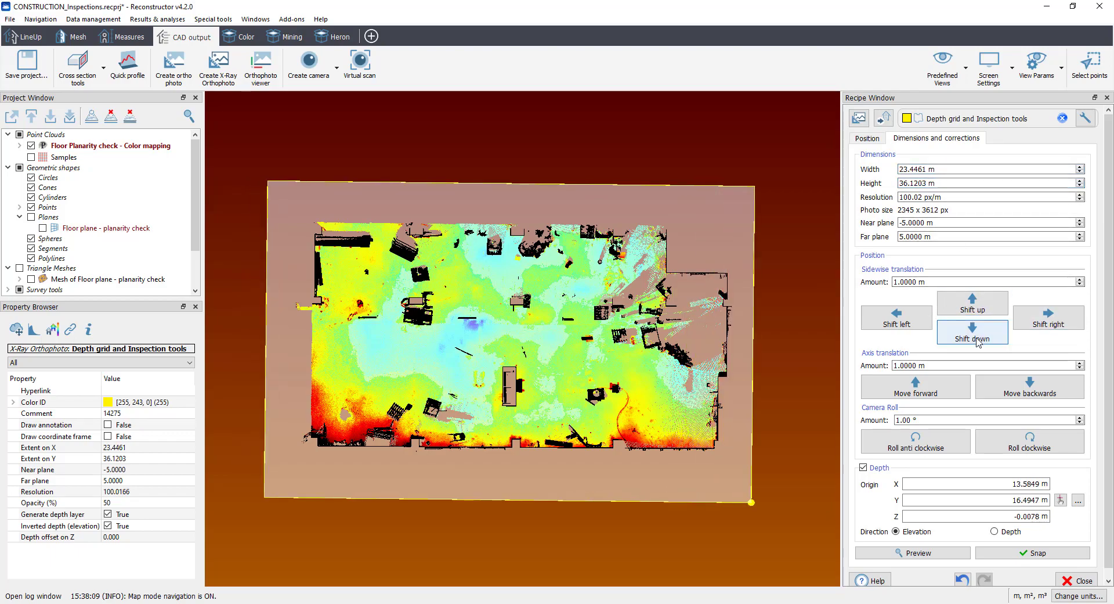
Step: Check the orthophoto volume against the walls in a 3D view and set its near plane to -8.0000 m
click(943, 65)
click(945, 347)
scroll(429, 406, down, 4)
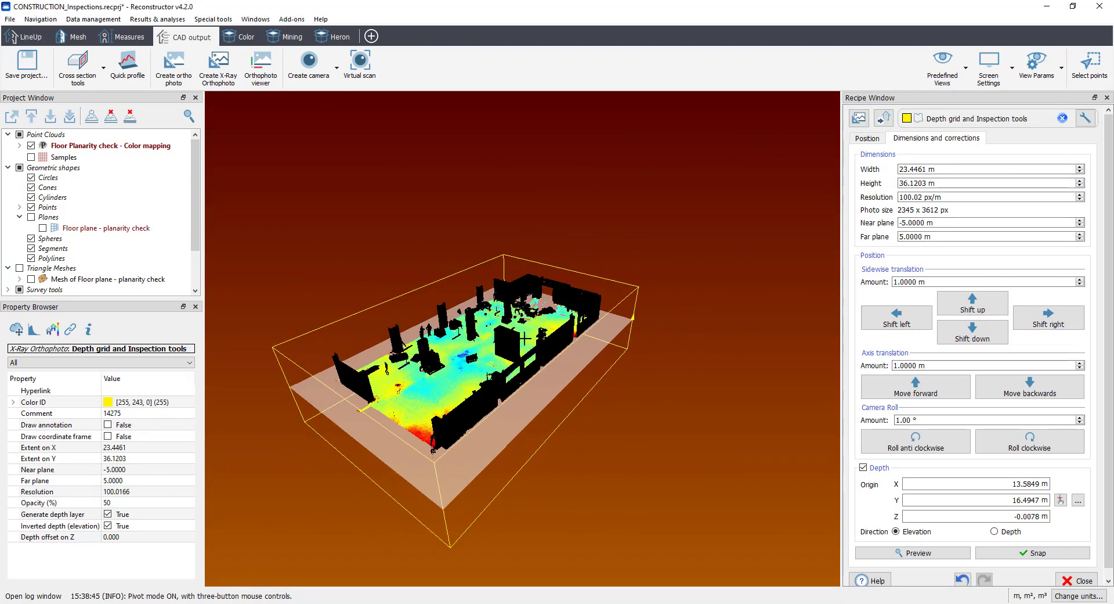
drag(409, 414, 575, 444)
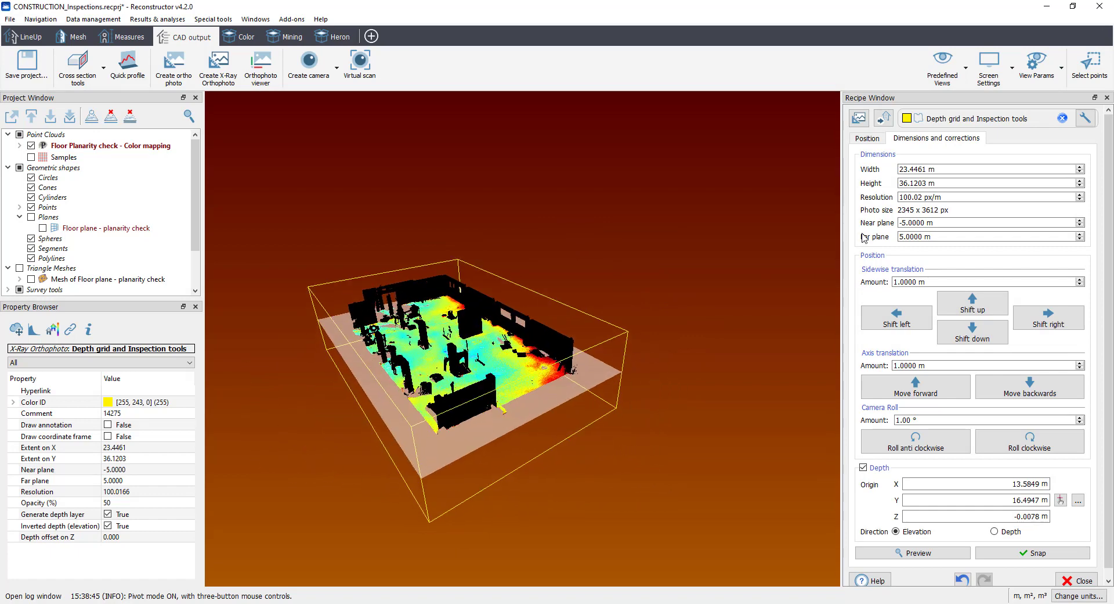
scroll(925, 224, down, 1)
scroll(925, 224, down, 2)
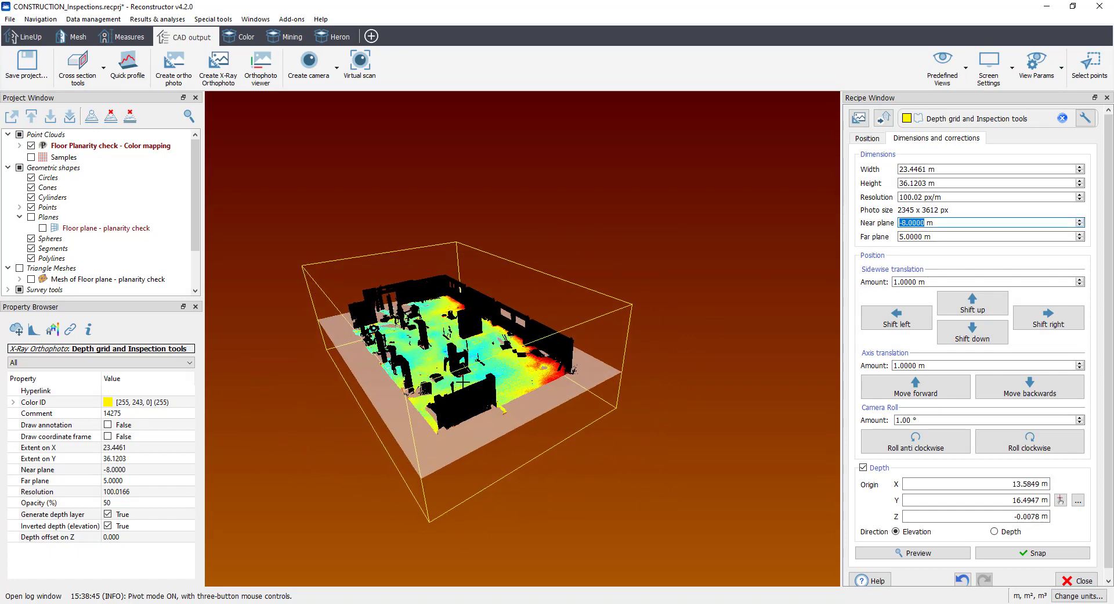
Step: Generate the X-ray orthophoto with the Logarithmic Transform contrast enhancement and open it full-screen in the orthophoto viewer
click(914, 552)
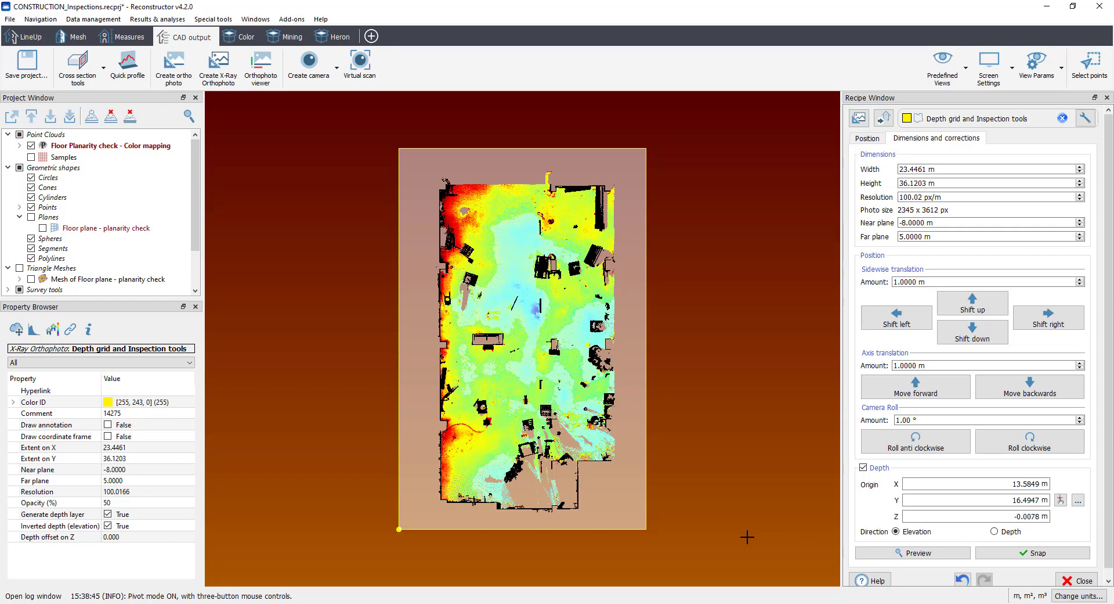
click(1017, 555)
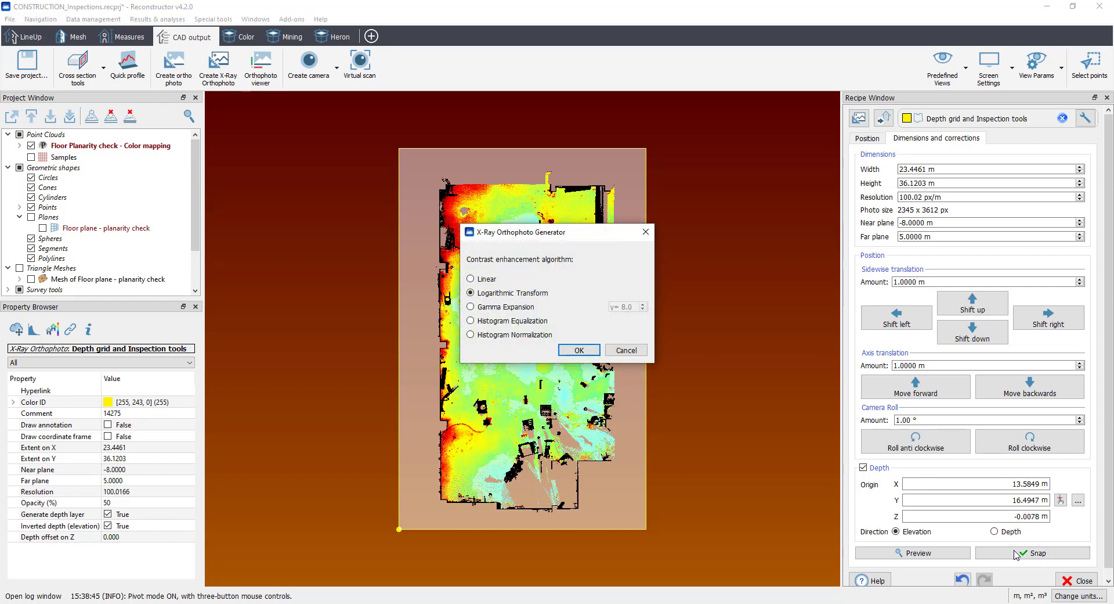
click(579, 349)
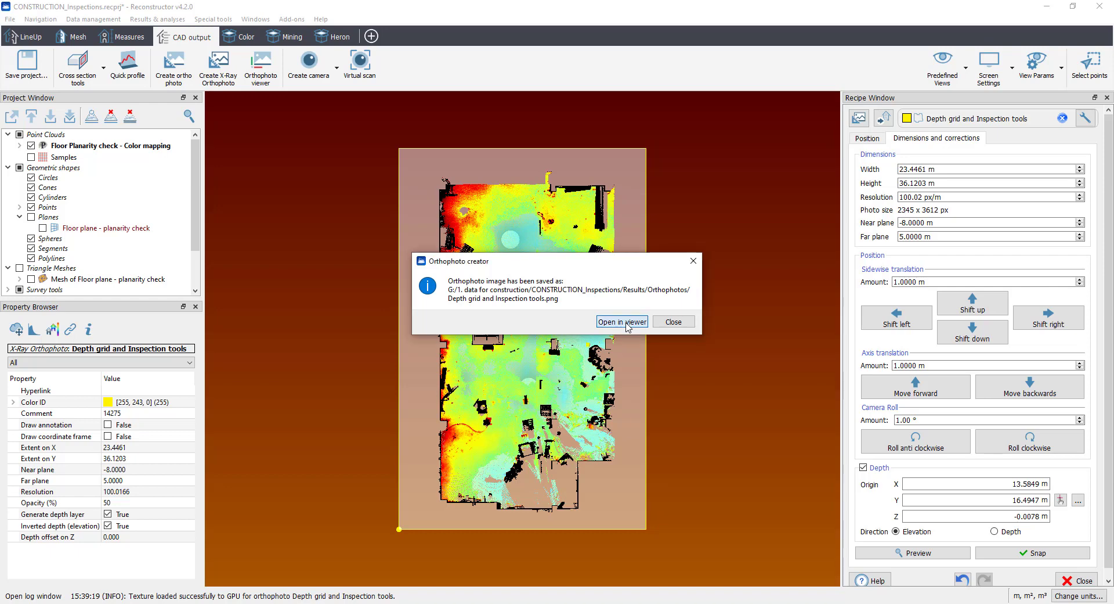
click(625, 322)
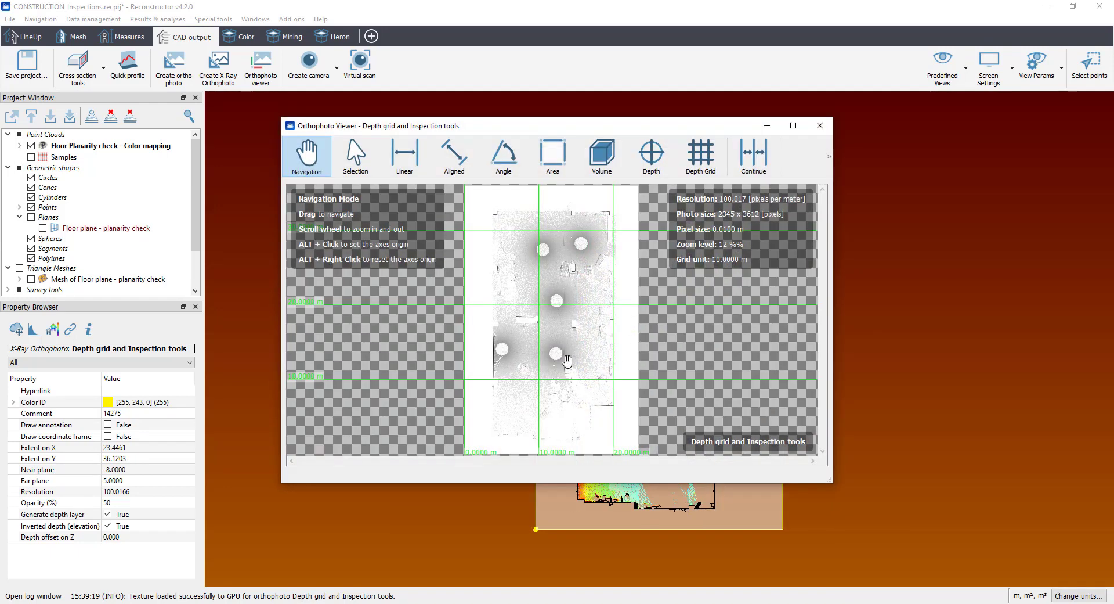
click(793, 125)
Step: Place depth measurements on the floor at three points around the two uppermost white circles and one beside the lower central circle
scroll(580, 314, up, 5)
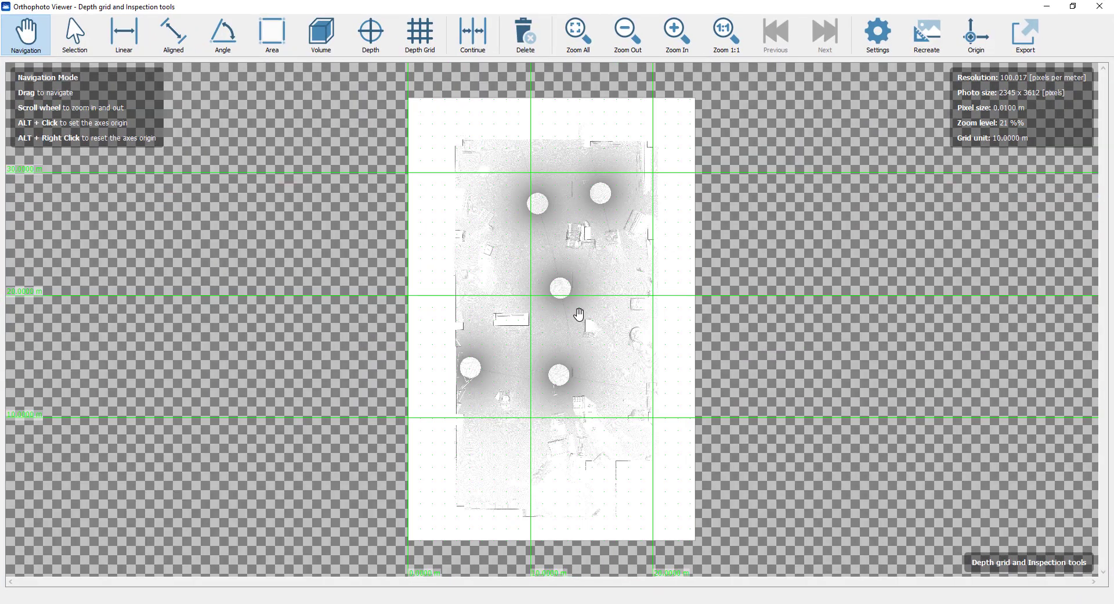
scroll(579, 314, up, 2)
drag(570, 232, 550, 338)
scroll(552, 319, up, 3)
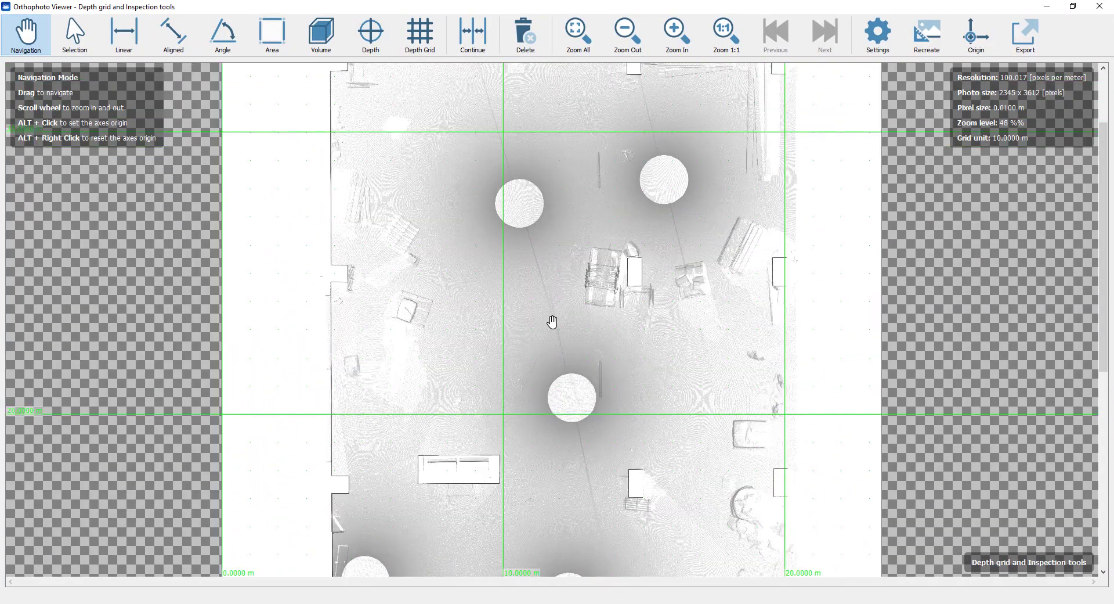
click(371, 36)
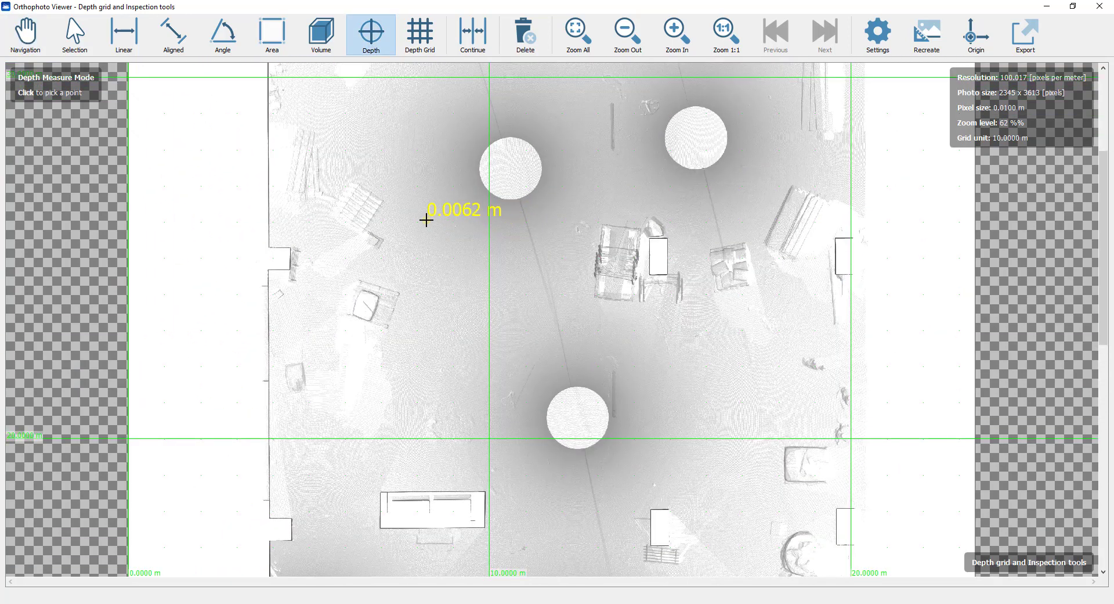
click(426, 219)
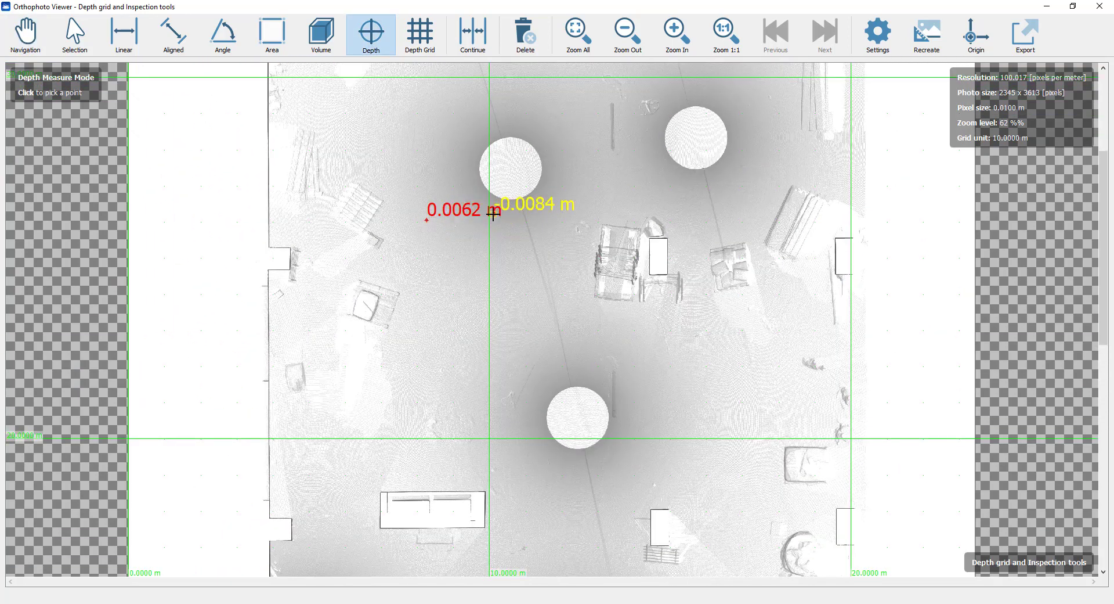
click(664, 192)
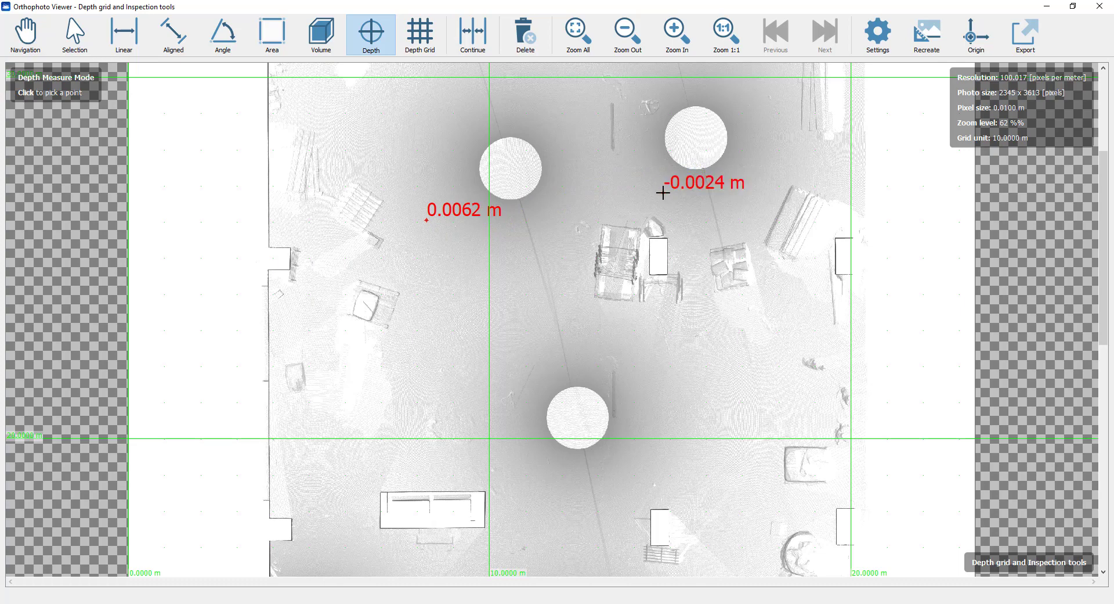
click(550, 134)
scroll(562, 336, down, 5)
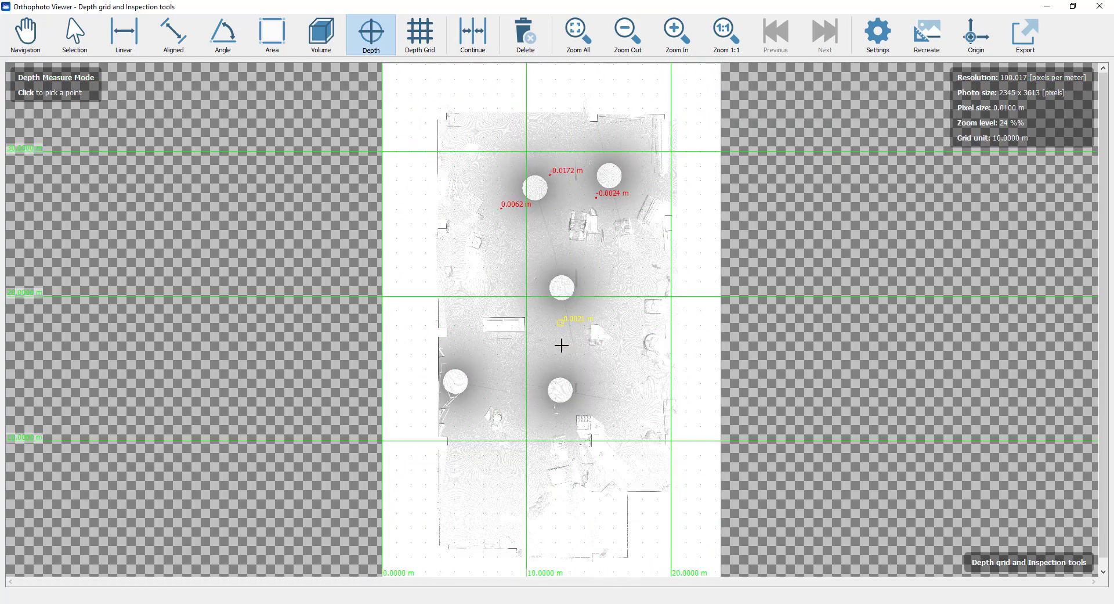
scroll(575, 403, up, 4)
click(584, 408)
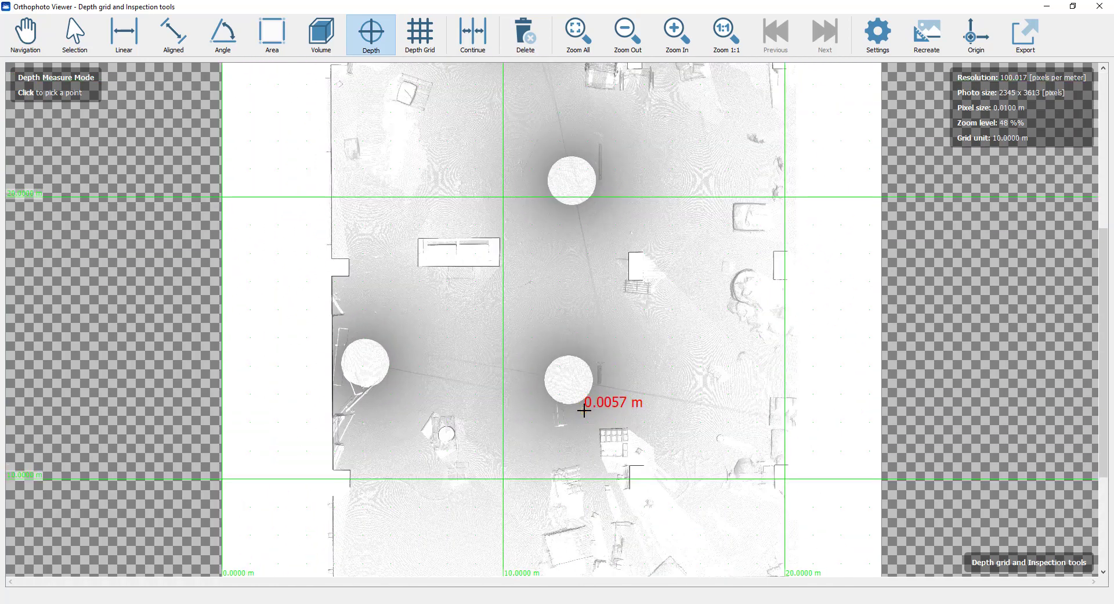
Step: Place a depth grid over the whole orthophoto with 0.3000 m spacing, Lowest point sampling and a 0.1500 m sampling radius, and close the viewer
scroll(584, 408, down, 4)
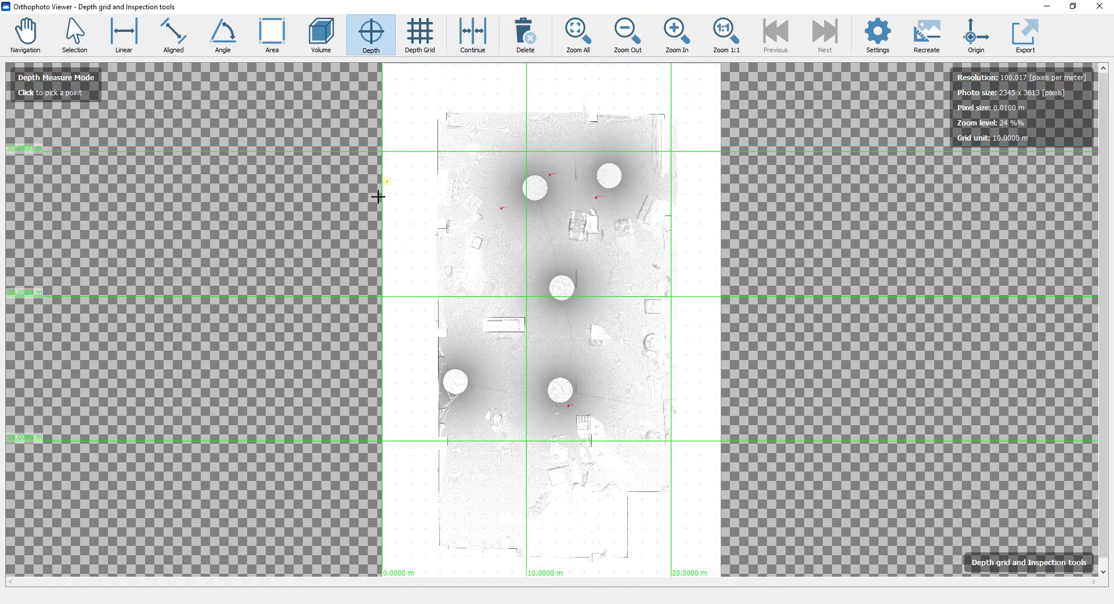
click(406, 46)
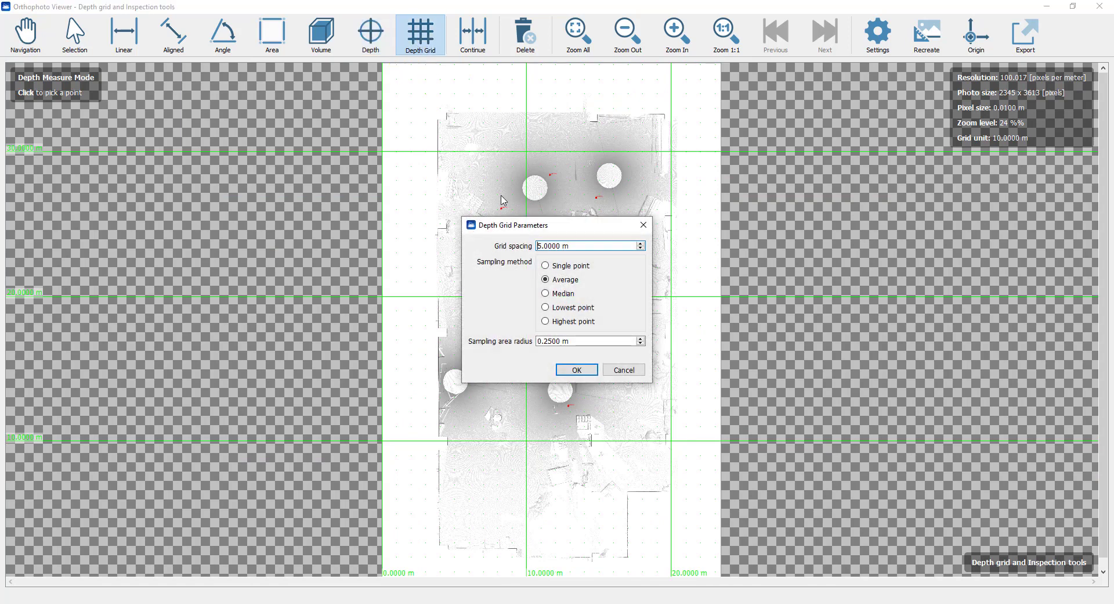
click(544, 246)
drag(560, 245, 537, 245)
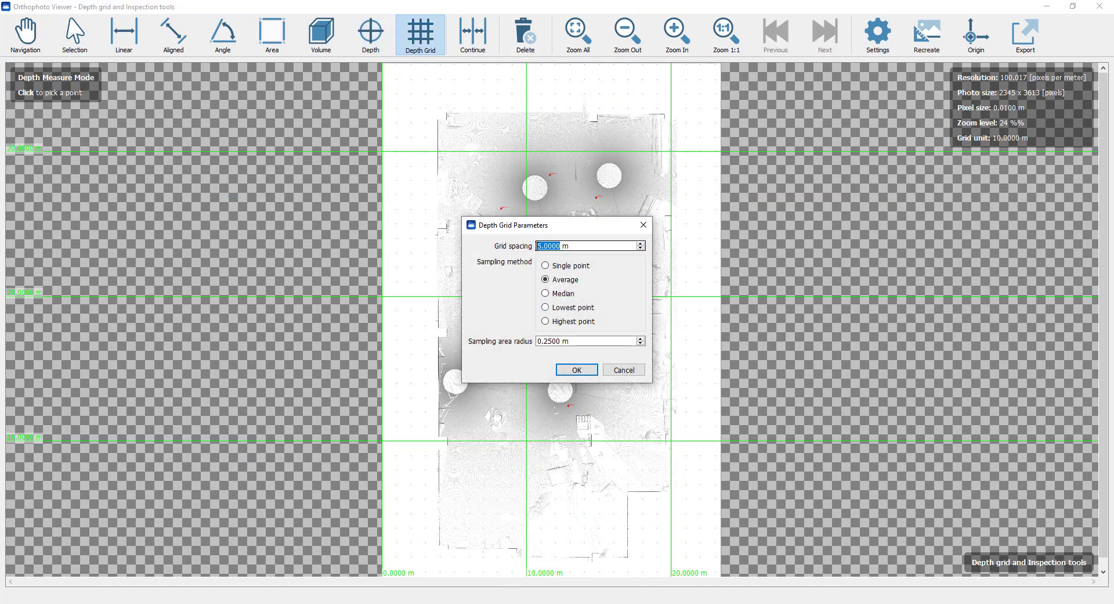
text(0.3)
click(562, 307)
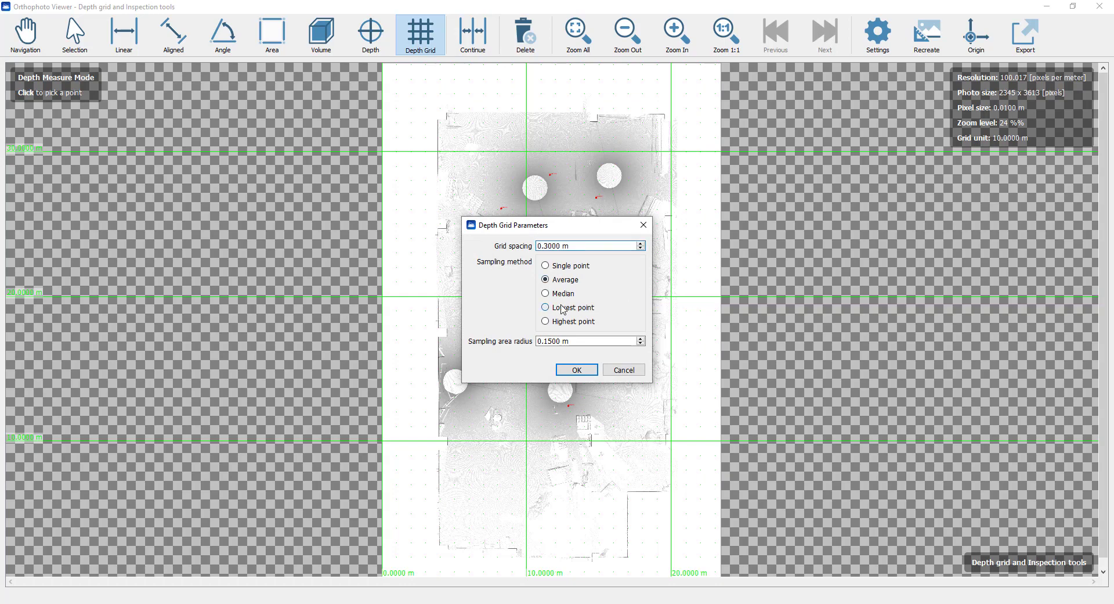
click(585, 371)
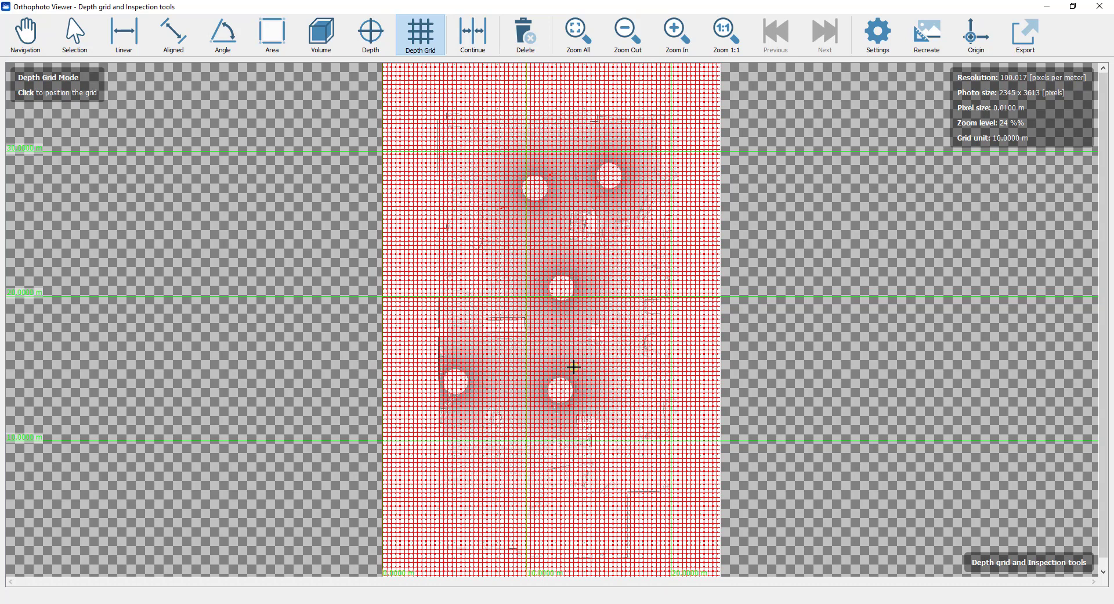
key(Escape)
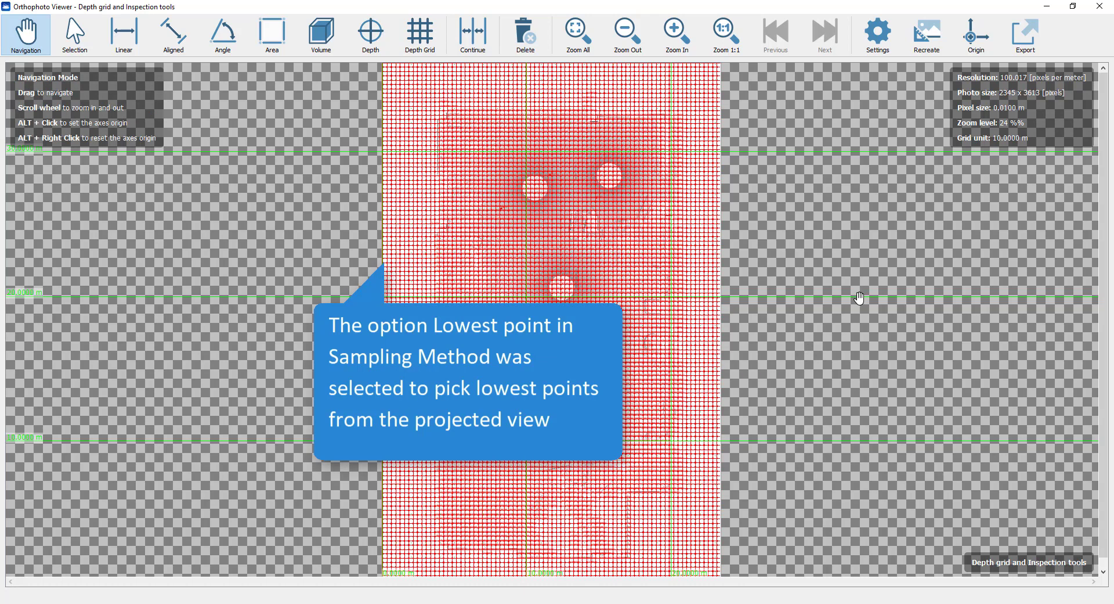
click(1101, 7)
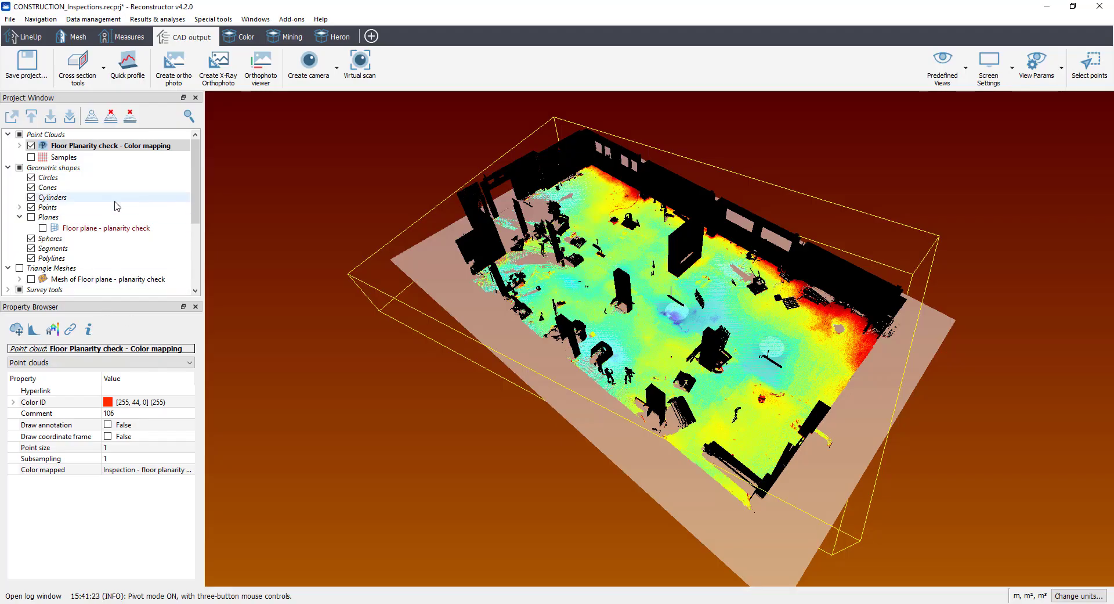
Step: Convert the orthophoto's depth grid into a point list and inspect the labelled elevations over the floor in 3D
scroll(122, 224, down, 3)
scroll(122, 225, down, 1)
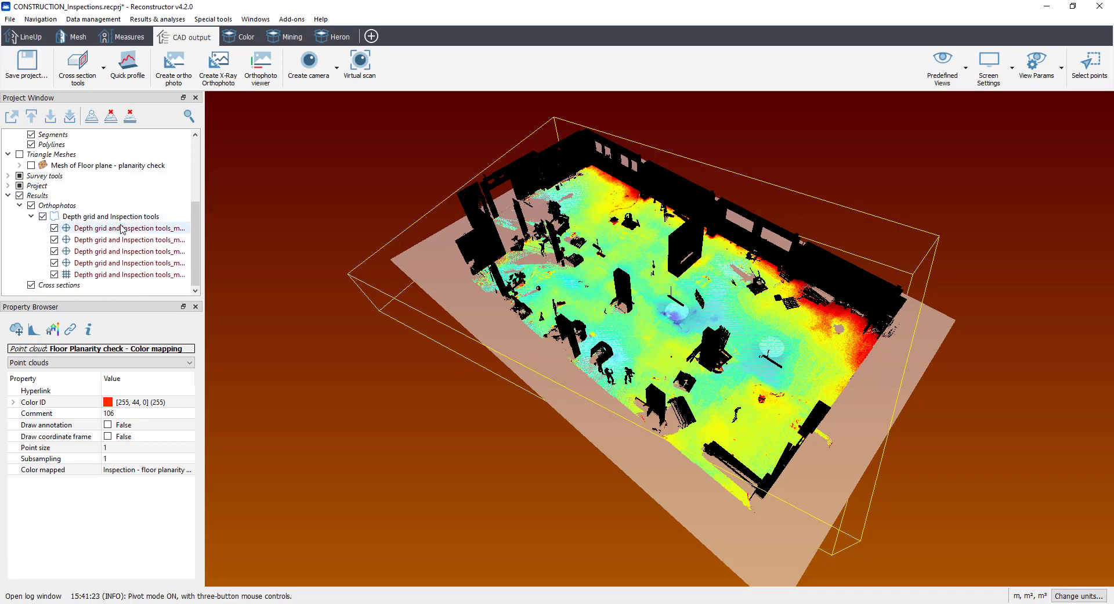
click(113, 275)
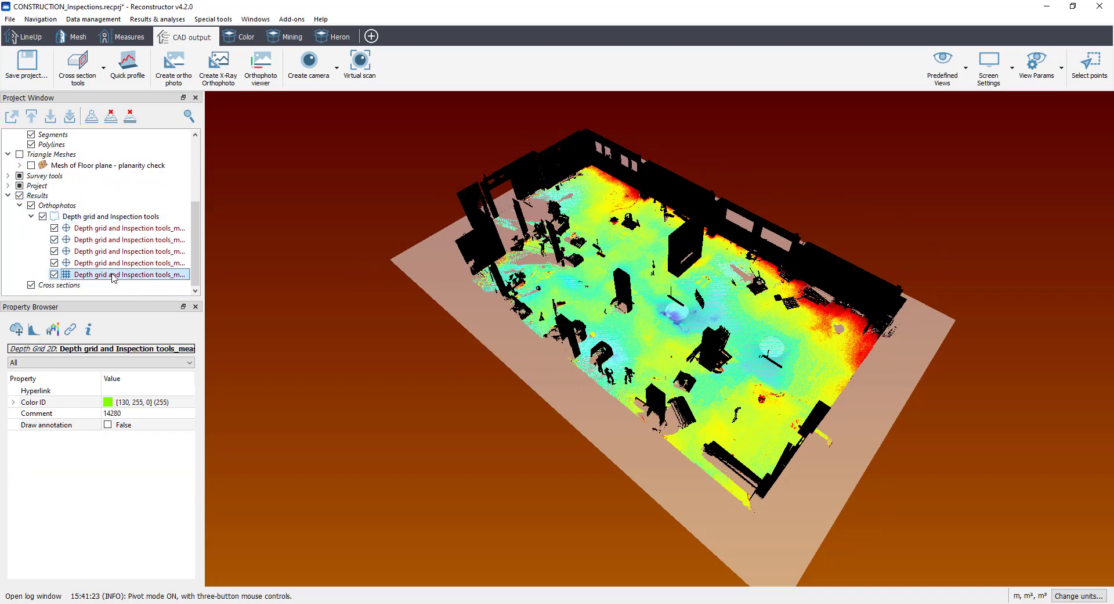
right_click(114, 277)
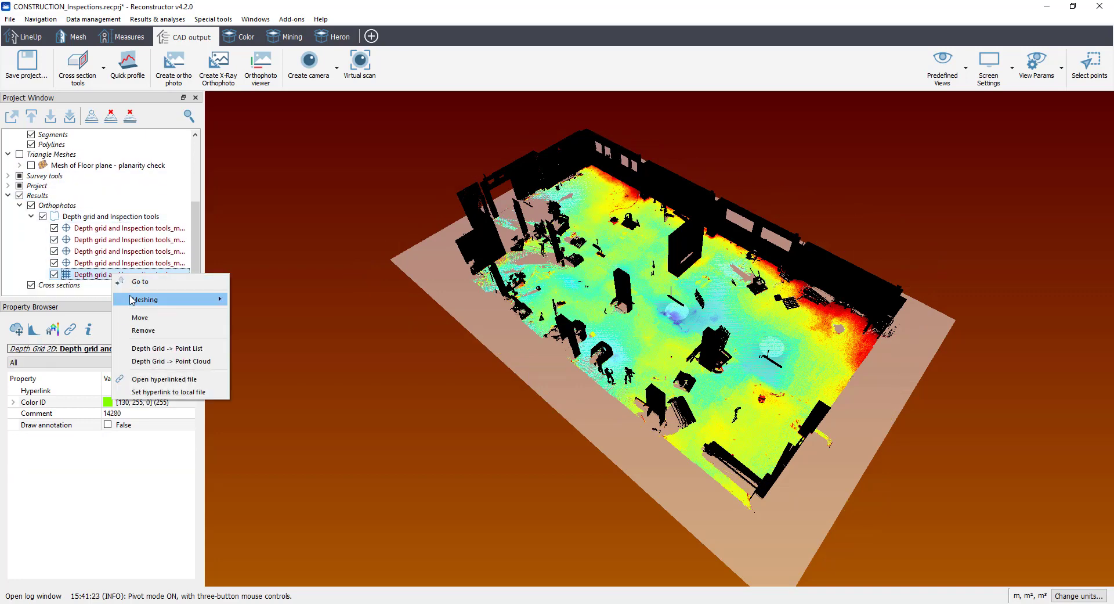
click(156, 350)
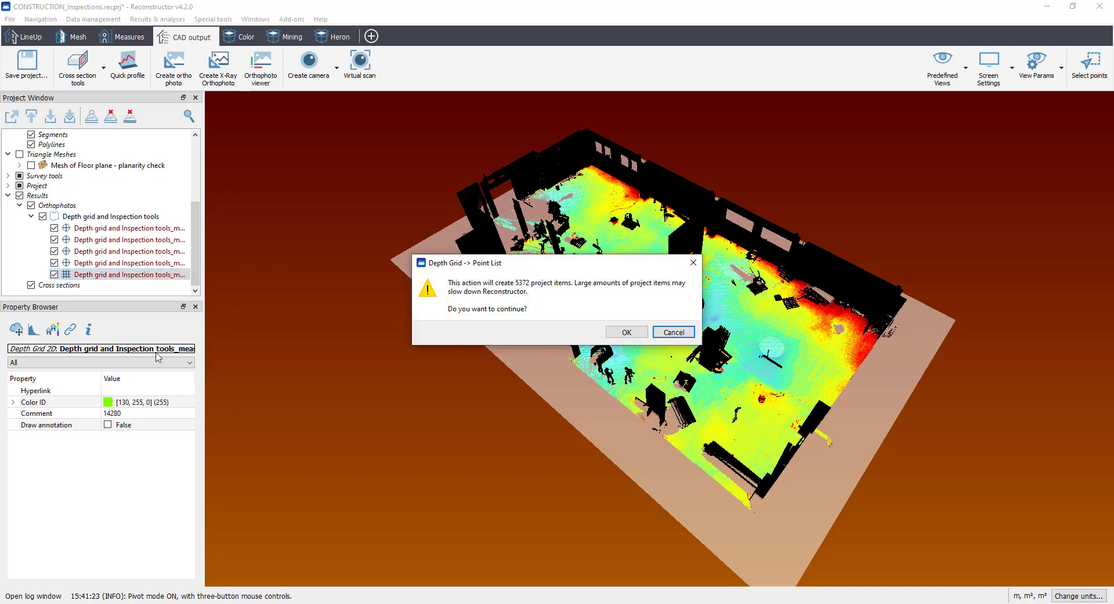
click(626, 333)
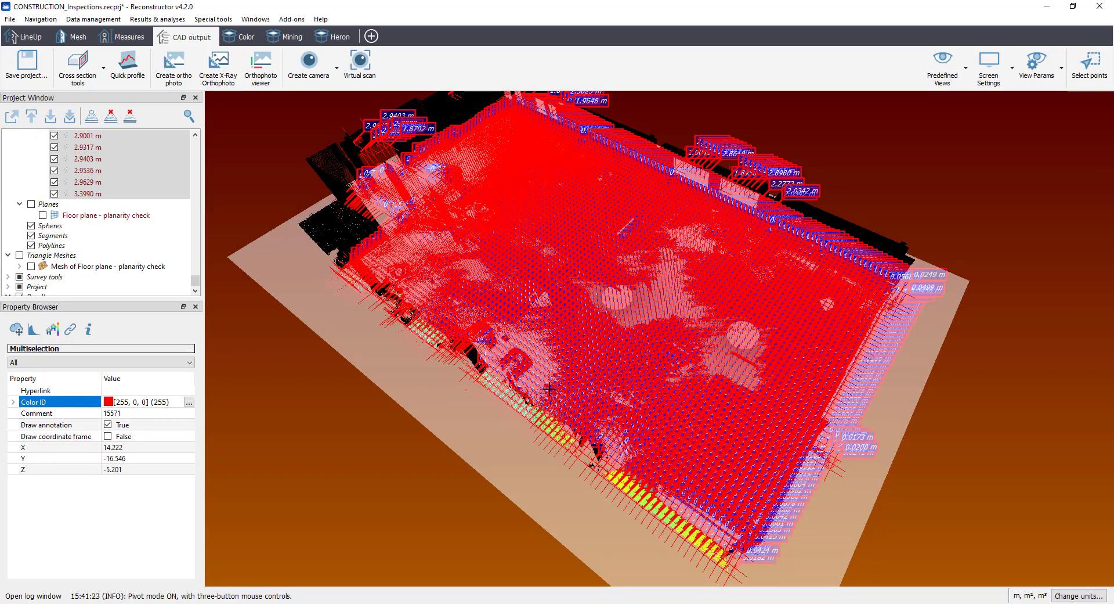
drag(624, 418, 629, 364)
scroll(629, 365, up, 10)
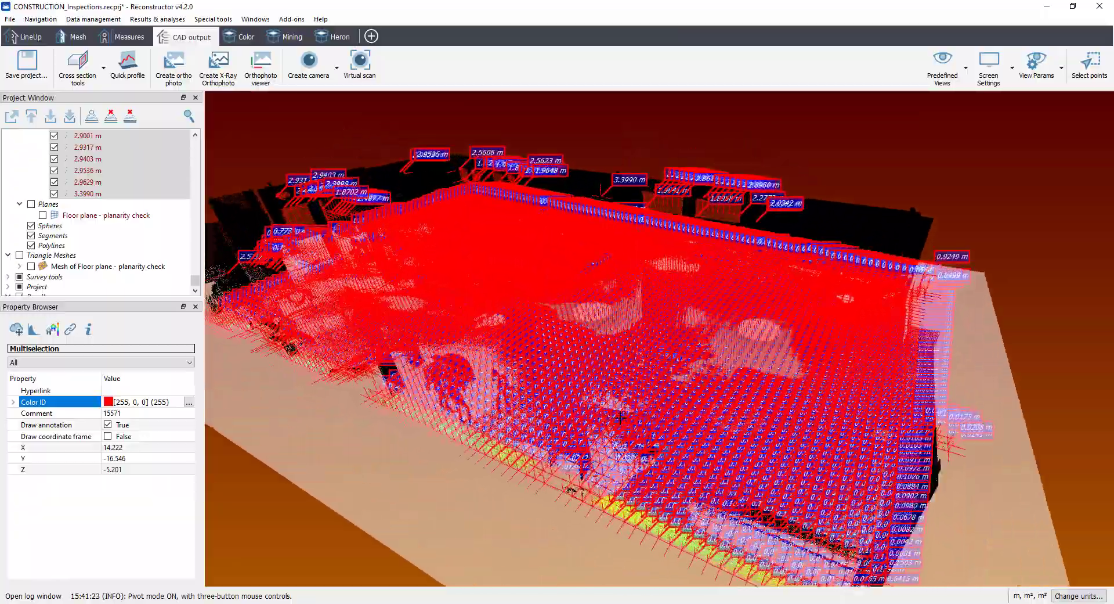
scroll(614, 430, up, 10)
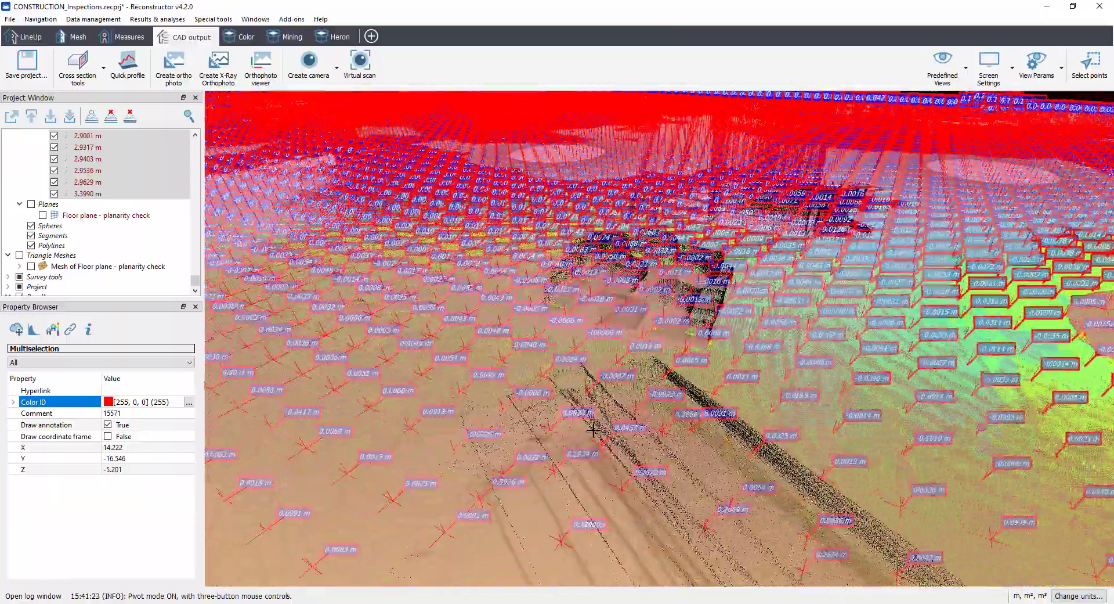